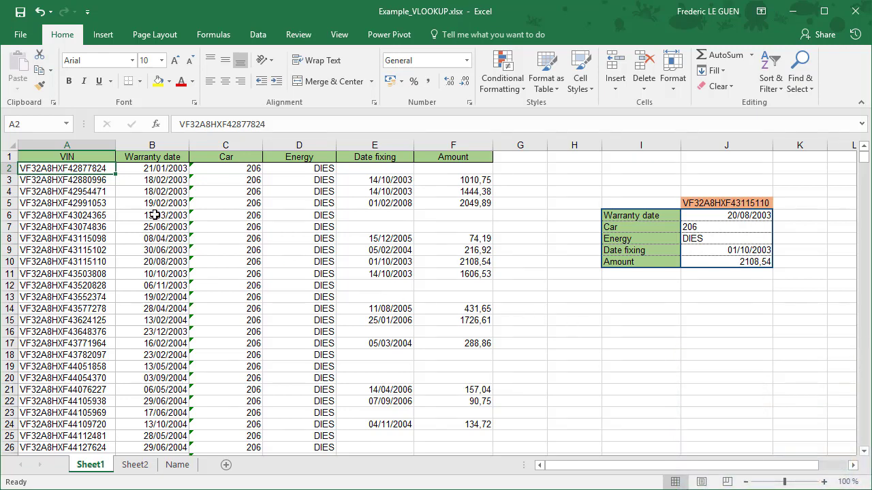
- Browse the VIN column down to the last data row and back to the top
{"action": "scroll", "coordinate": [102, 226], "scroll_direction": "down", "scroll_amount": 9}
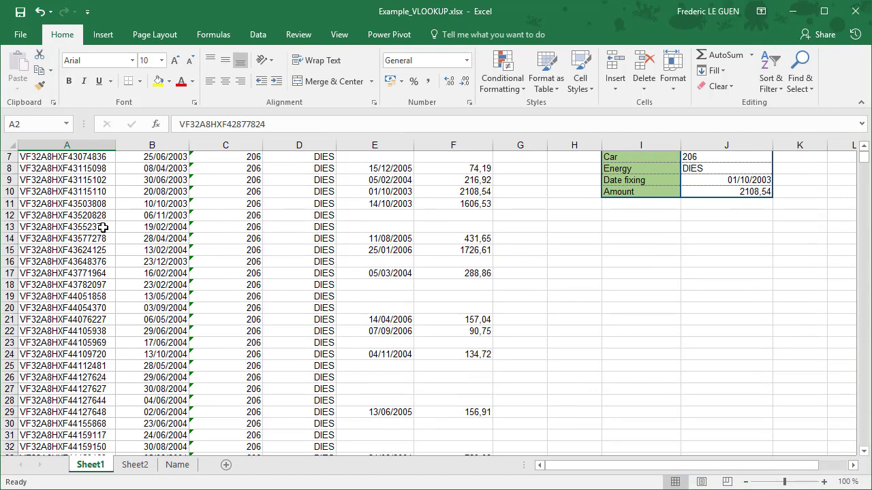
{"action": "scroll", "coordinate": [102, 227], "scroll_direction": "down", "scroll_amount": 8}
{"action": "scroll", "coordinate": [78, 235], "scroll_direction": "up", "scroll_amount": 7}
{"action": "left_click", "coordinate": [76, 237]}
{"action": "key", "text": "ctrl+Down"}
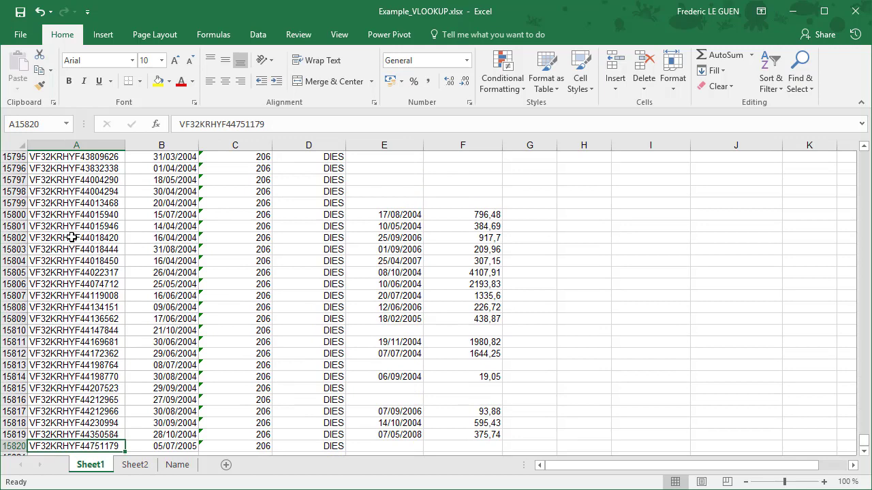
{"action": "key", "text": "ctrl+Home"}
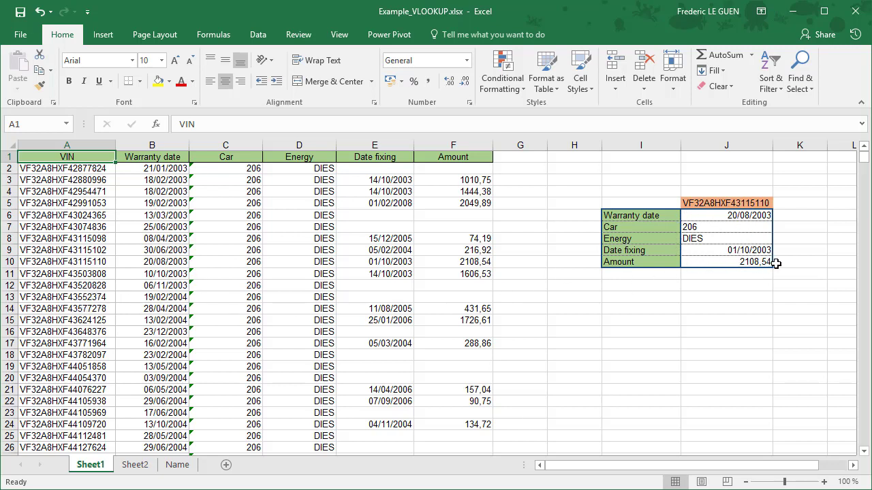
- Paste the row 14 VIN from A14 into J5 as a plain value
{"action": "left_click", "coordinate": [78, 310]}
{"action": "key", "text": "ctrl+c"}
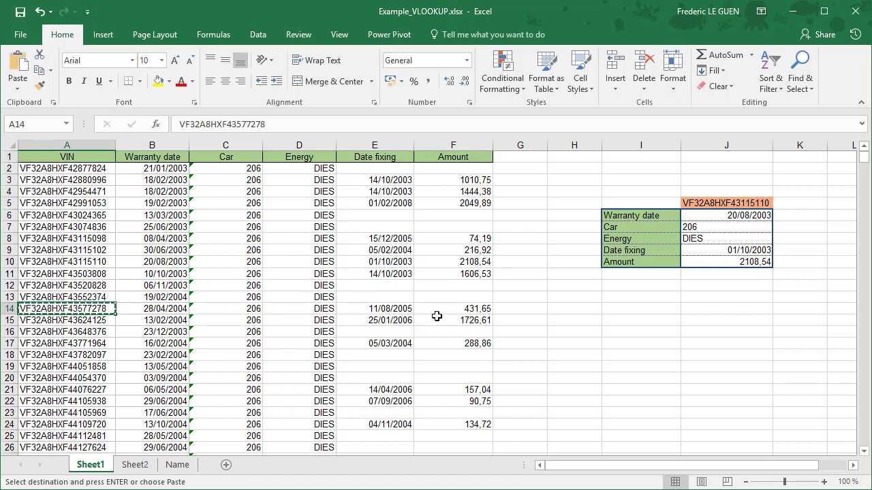
{"action": "left_click", "coordinate": [726, 205]}
{"action": "key", "text": "ctrl+alt+v"}
{"action": "left_click", "coordinate": [263, 317]}
{"action": "left_click", "coordinate": [418, 455]}
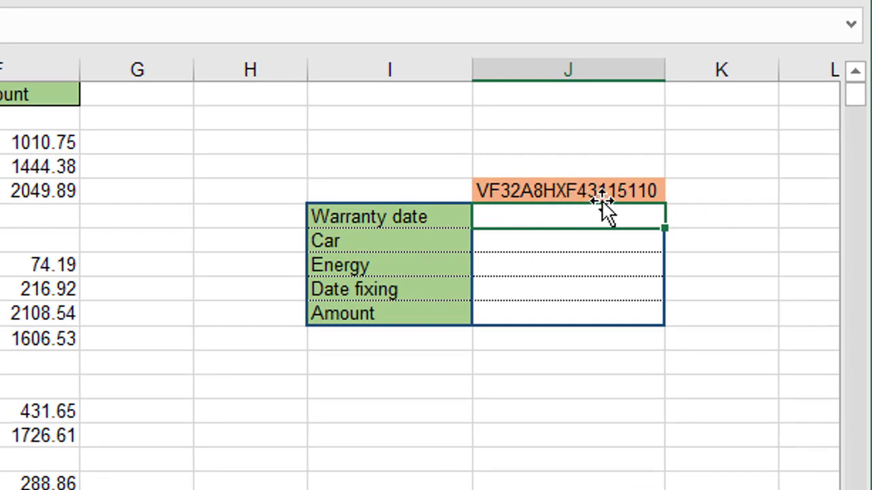
- Begin =VLOOKUP() in J6 and bring up its Function Arguments dialog, moved clear of the cells
{"action": "type", "text": "=vlo"}
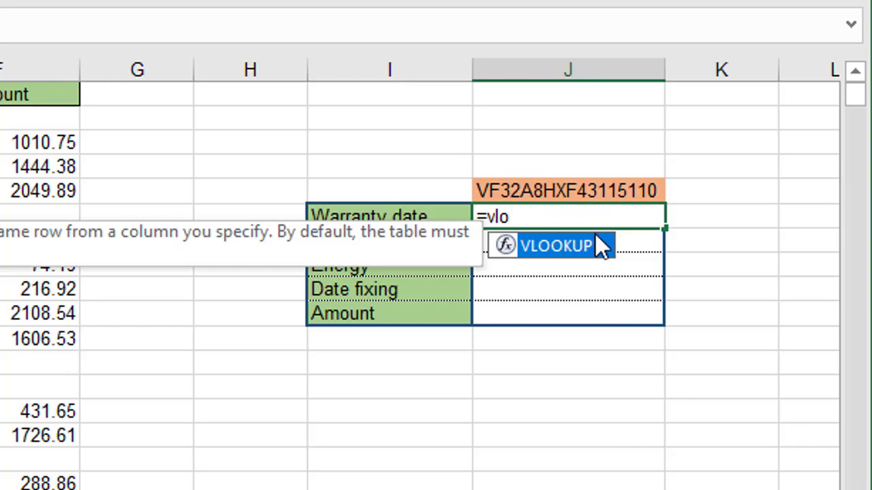
{"action": "key", "text": "Tab"}
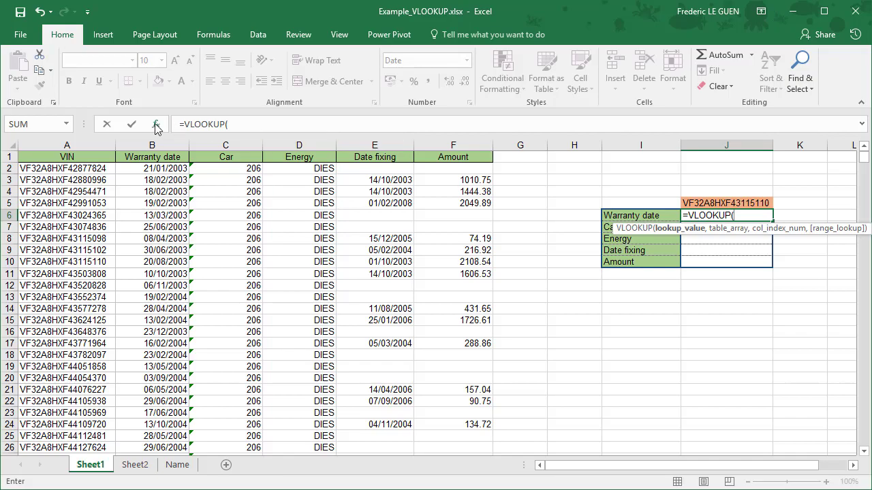
{"action": "left_click", "coordinate": [155, 127]}
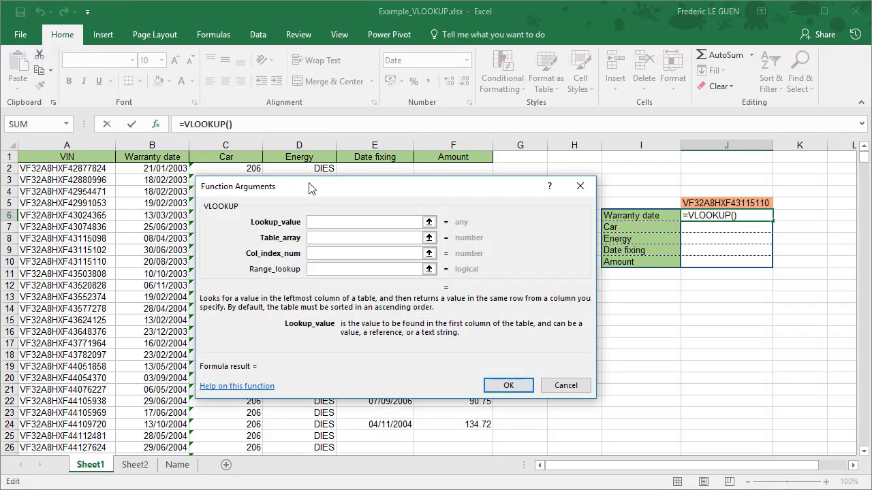
{"action": "left_click_drag", "start_coordinate": [312, 194], "coordinate": [344, 249]}
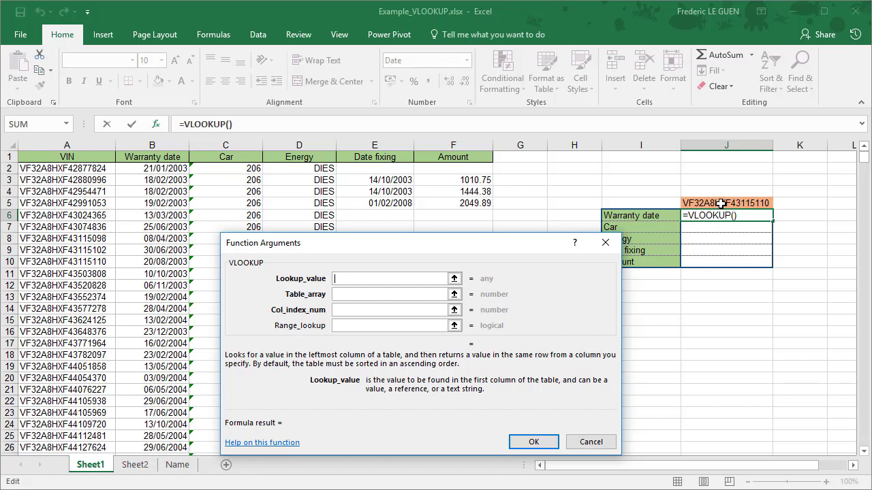
- Set Lookup_value to J5 and Table_array to the absolute range $A$2:$F$15820
{"action": "left_click", "coordinate": [720, 203]}
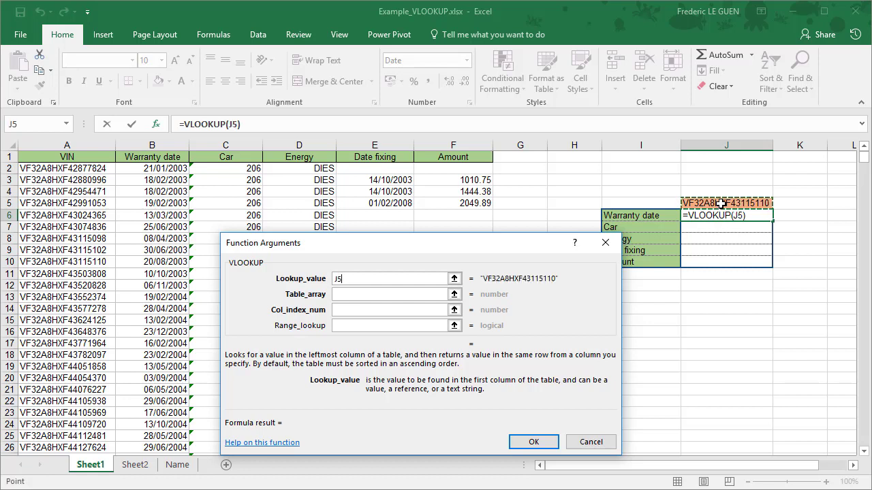
{"action": "left_click", "coordinate": [341, 294]}
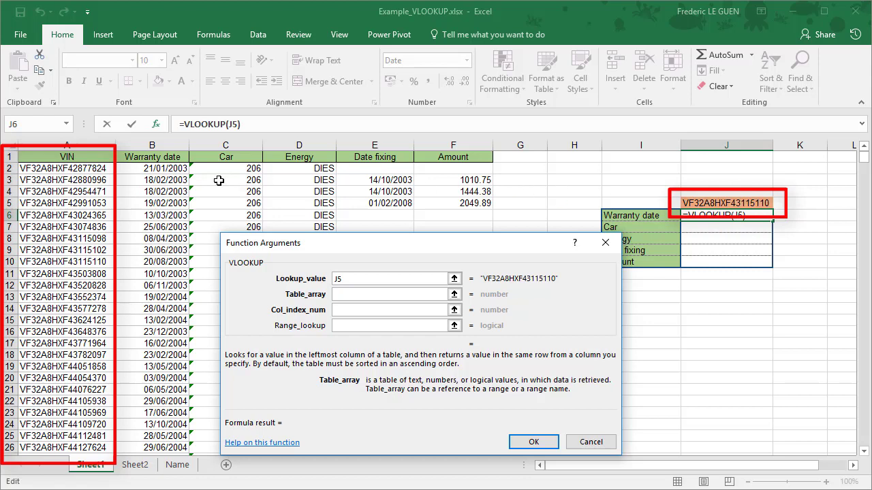
{"action": "left_click", "coordinate": [83, 168]}
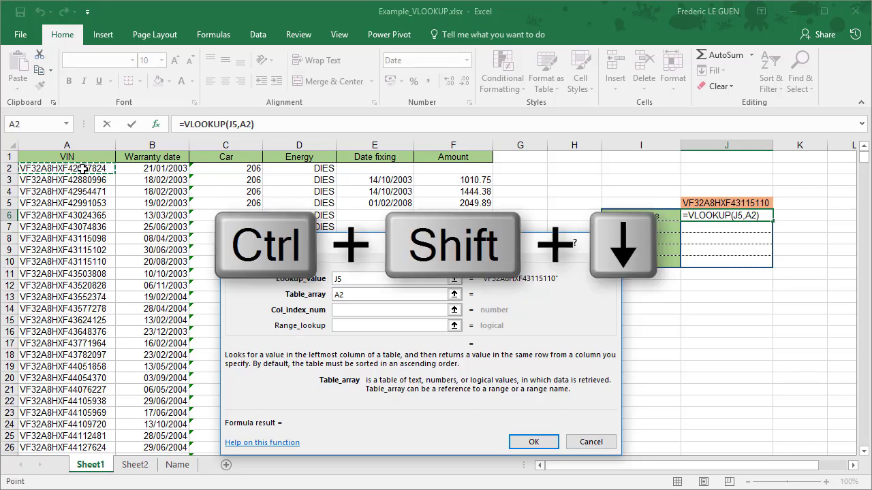
{"action": "key", "text": "ctrl+shift+Down"}
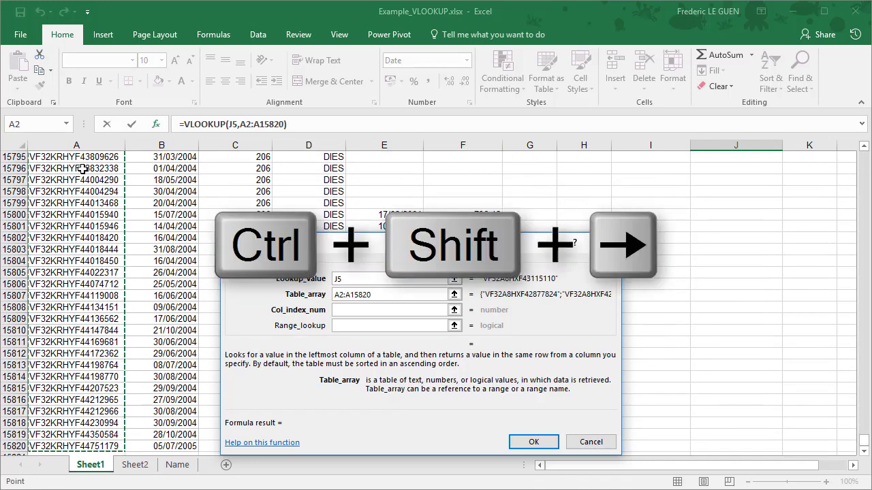
{"action": "key", "text": "ctrl+shift+Right"}
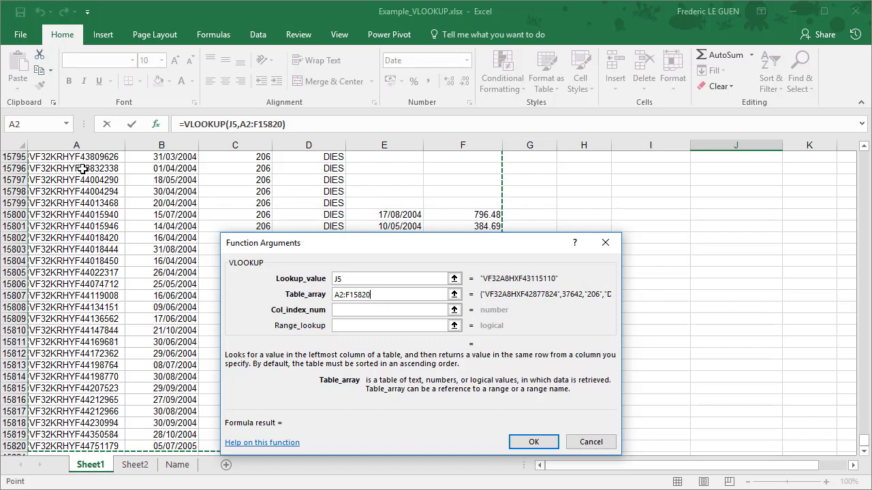
{"action": "key", "text": "F4"}
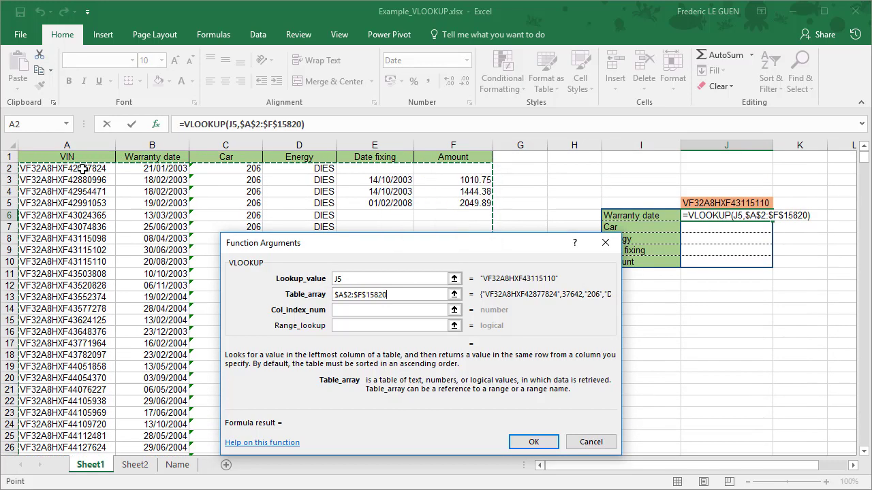
{"action": "left_click", "coordinate": [362, 310]}
- Enter Col_index_num 2 and Range_lookup 0, so J6 returns 20/08/2003
{"action": "left_click", "coordinate": [362, 310]}
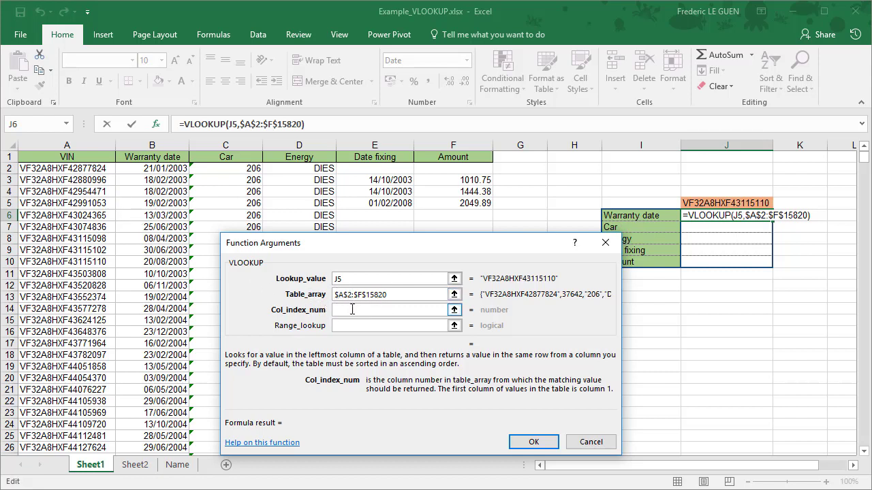
{"action": "type", "text": "2"}
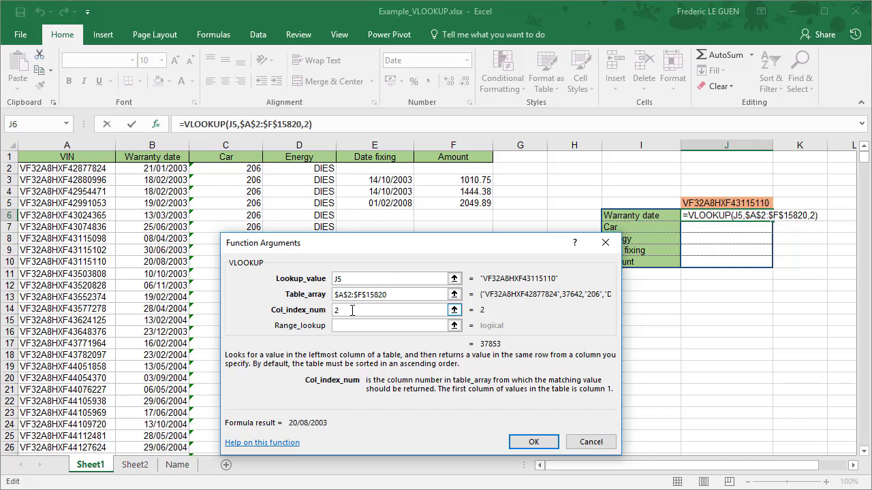
{"action": "left_click", "coordinate": [346, 324]}
{"action": "left_click", "coordinate": [343, 326]}
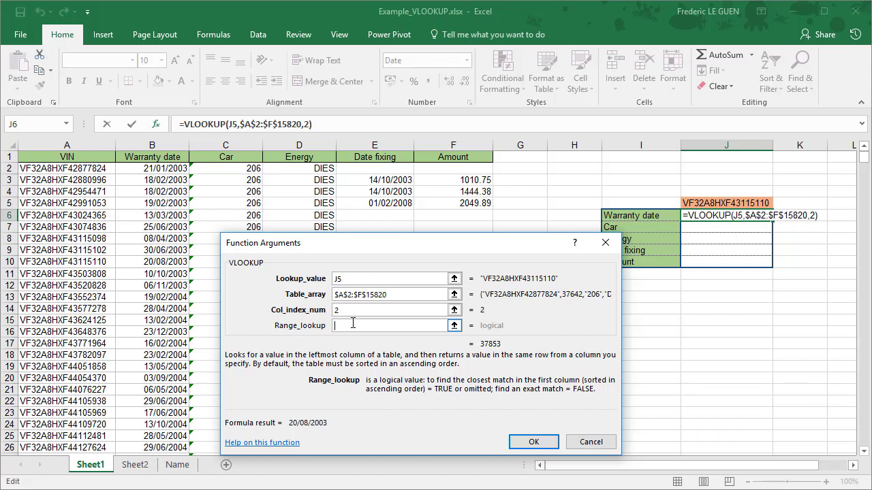
{"action": "type", "text": "0"}
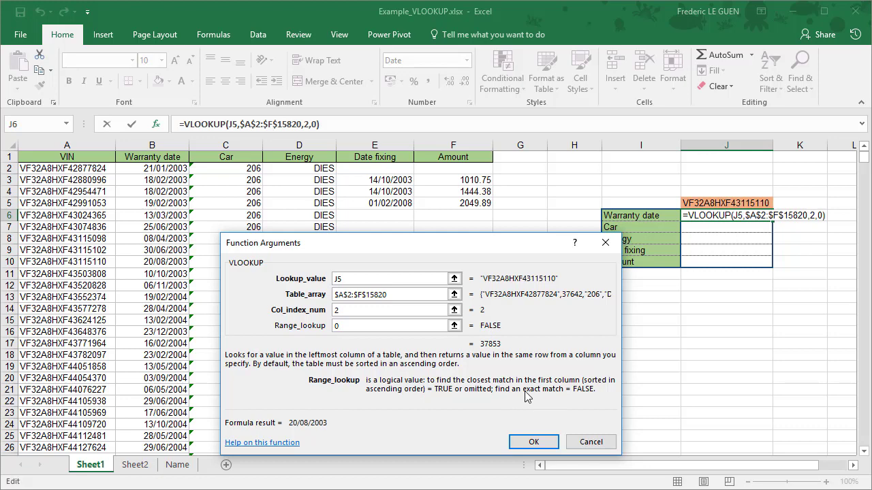
{"action": "left_click", "coordinate": [533, 442]}
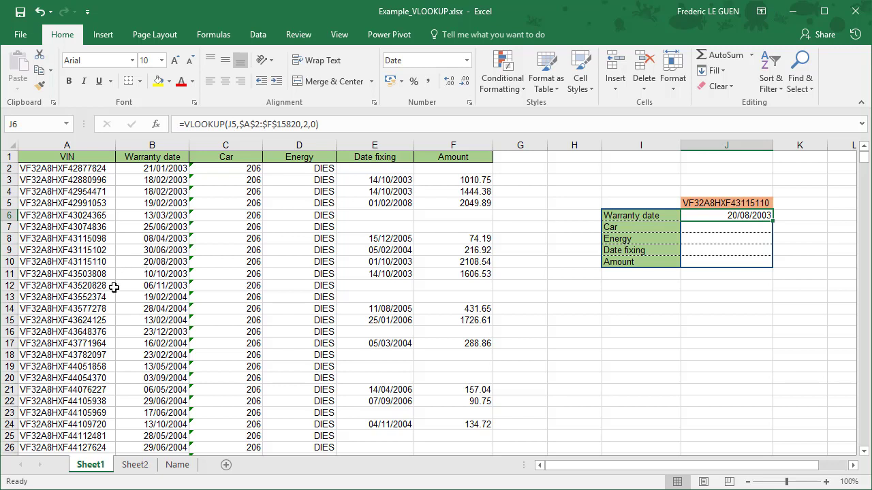
- Paste A13's VIN into J5 as a value only, giving warranty date 19/02/2004
{"action": "left_click", "coordinate": [96, 297]}
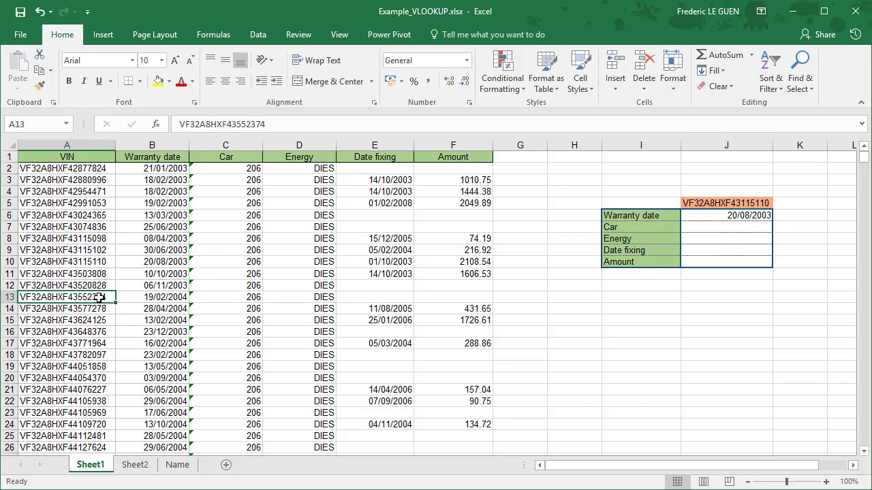
{"action": "key", "text": "ctrl+c"}
{"action": "left_click", "coordinate": [738, 202]}
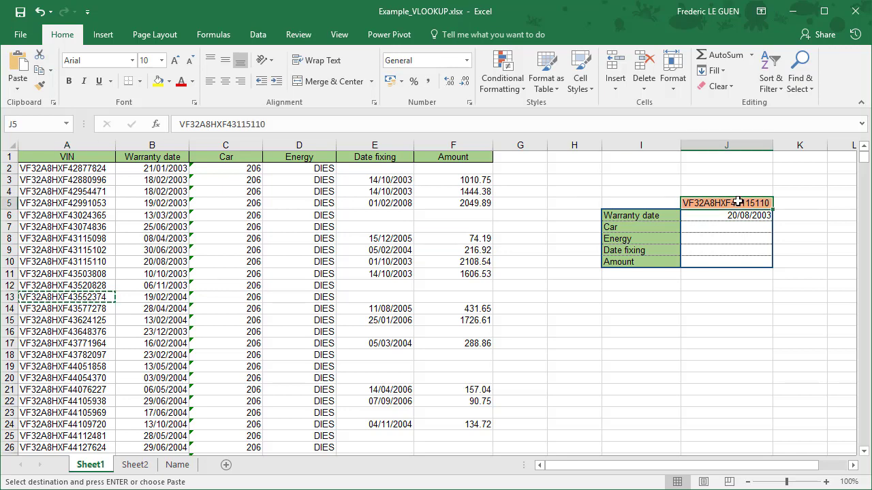
{"action": "key", "text": "ctrl+alt+v"}
{"action": "key", "text": "v"}
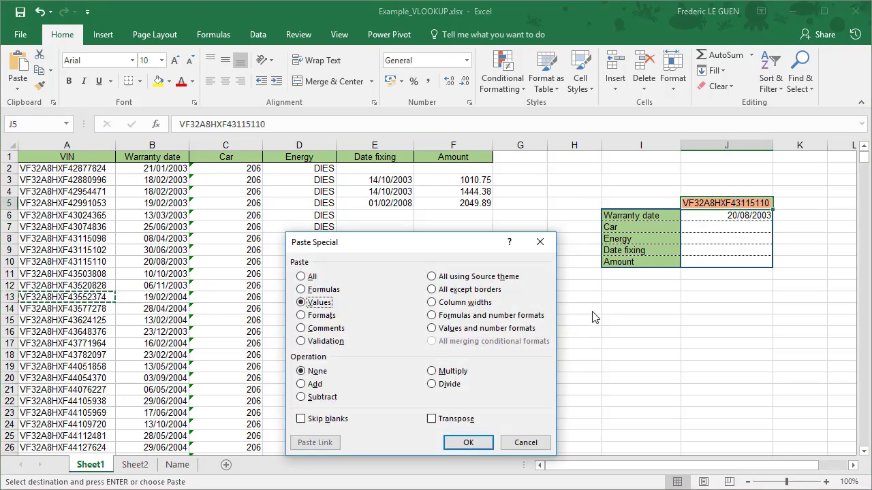
{"action": "left_click", "coordinate": [468, 443]}
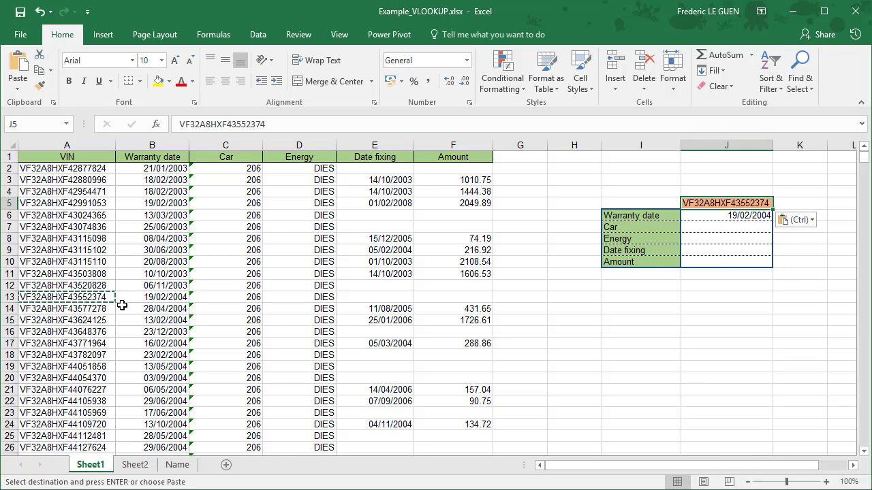
- Fill J6's VLOOKUP down into J7:J10 using Fill Without Formatting
{"action": "left_click", "coordinate": [771, 219]}
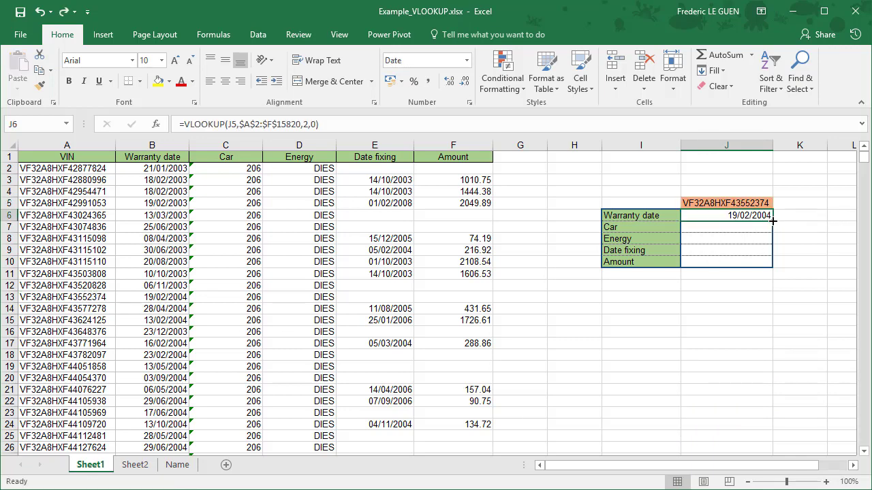
{"action": "left_click_drag", "start_coordinate": [773, 221], "coordinate": [770, 270]}
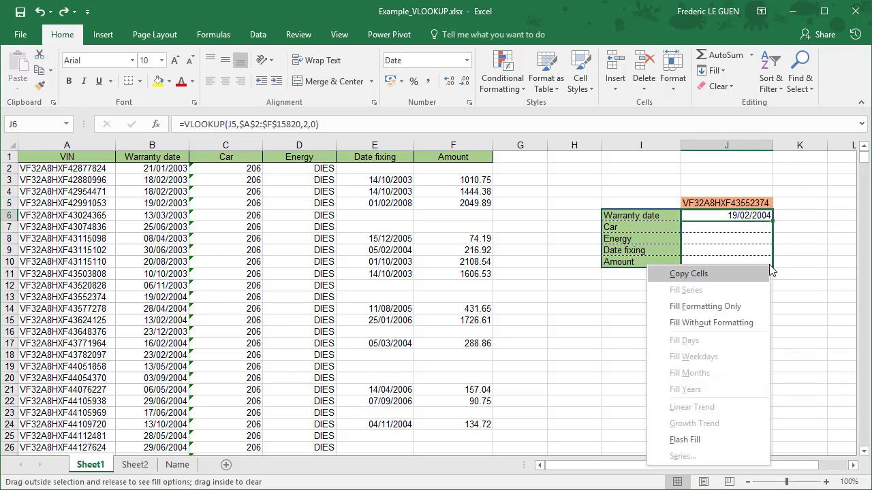
{"action": "left_click", "coordinate": [747, 327]}
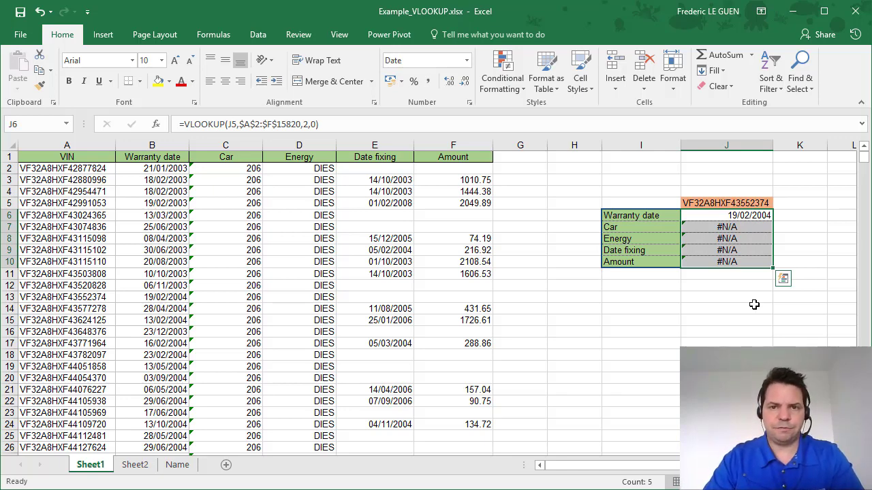
- Point the Car formula in J7 at J5, undoing a stray short-date format, to show 206
{"action": "left_click", "coordinate": [749, 228]}
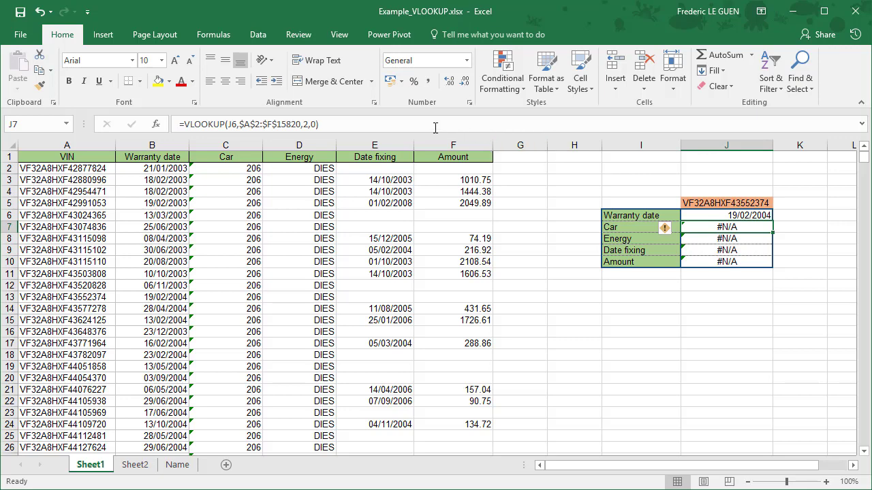
{"action": "left_click", "coordinate": [358, 126]}
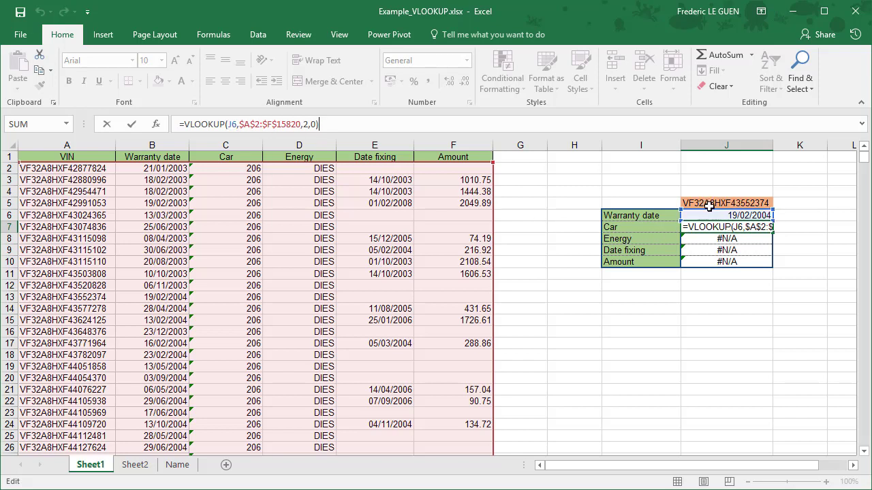
{"action": "left_click_drag", "start_coordinate": [707, 213], "coordinate": [707, 200]}
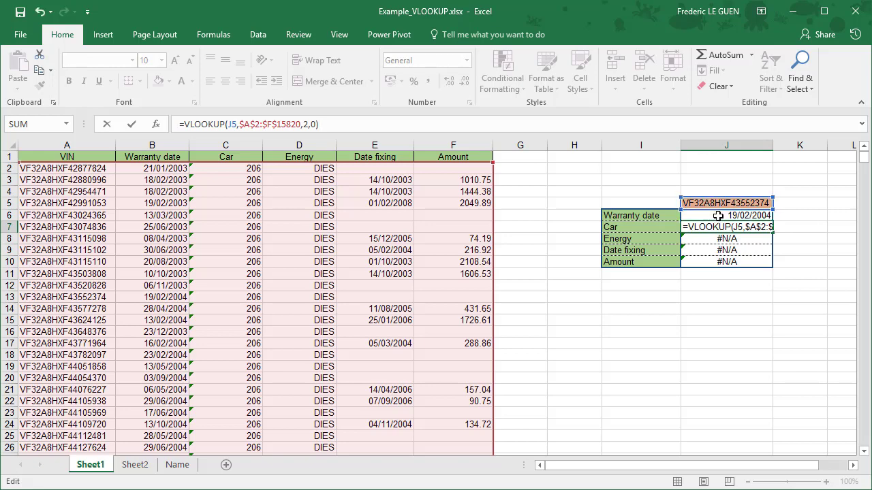
{"action": "key", "text": "Return"}
{"action": "left_click", "coordinate": [730, 226]}
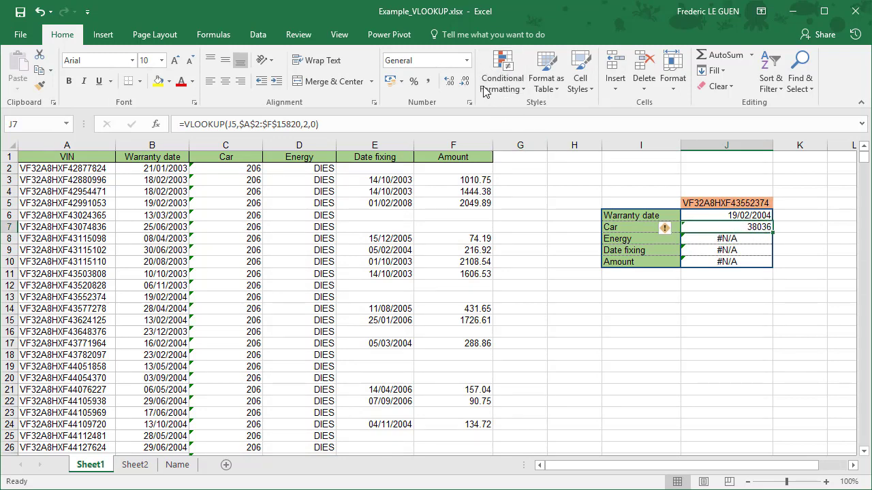
{"action": "left_click", "coordinate": [466, 60]}
{"action": "left_click", "coordinate": [454, 201]}
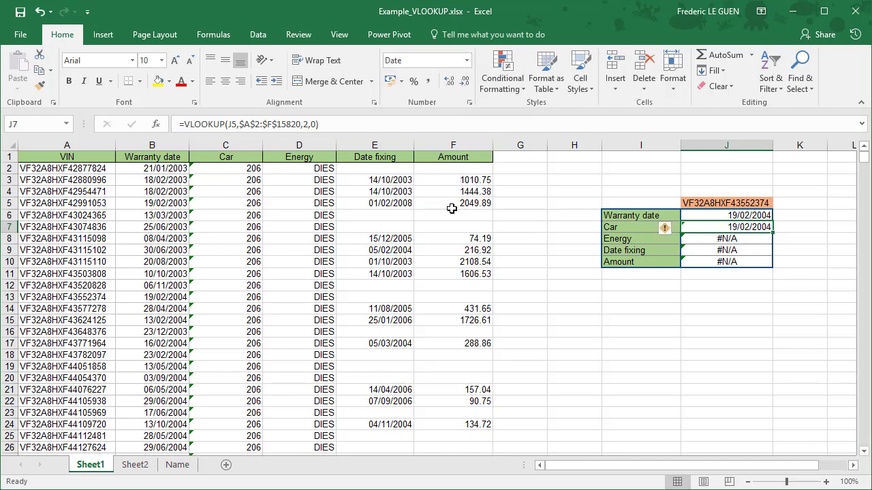
{"action": "key", "text": "ctrl+z"}
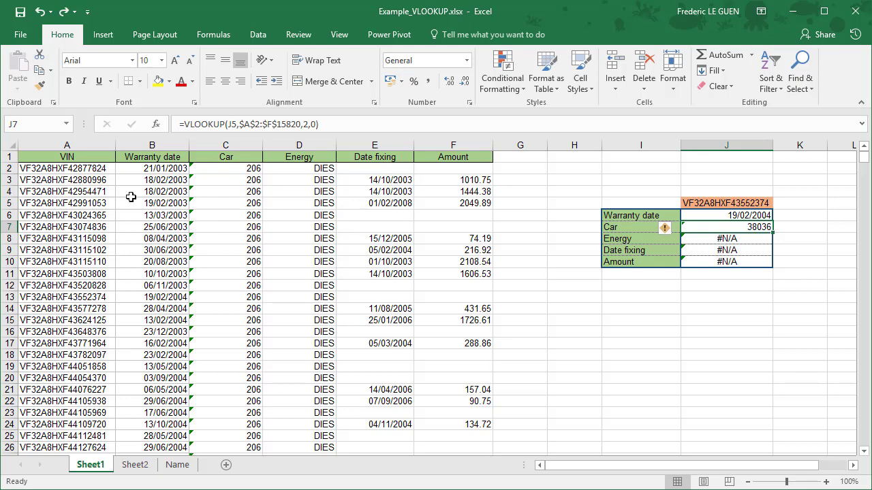
{"action": "left_click", "coordinate": [307, 124]}
{"action": "double_click", "coordinate": [305, 124]}
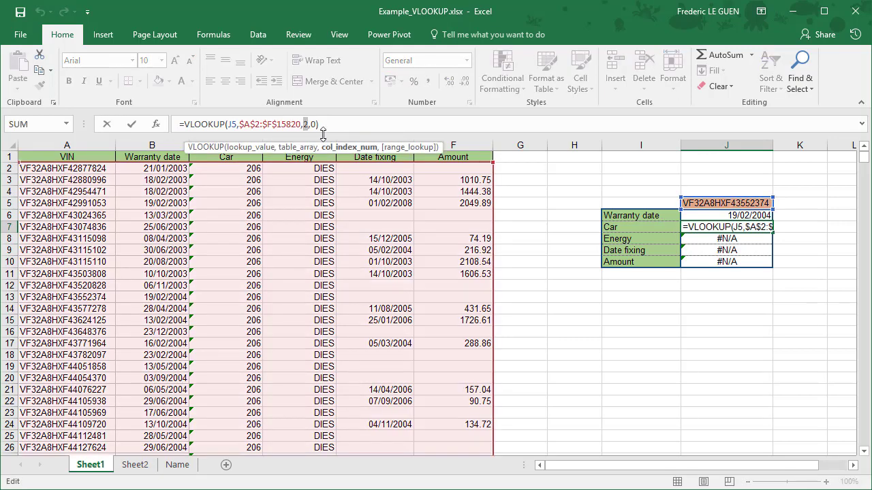
{"action": "key", "text": "Return"}
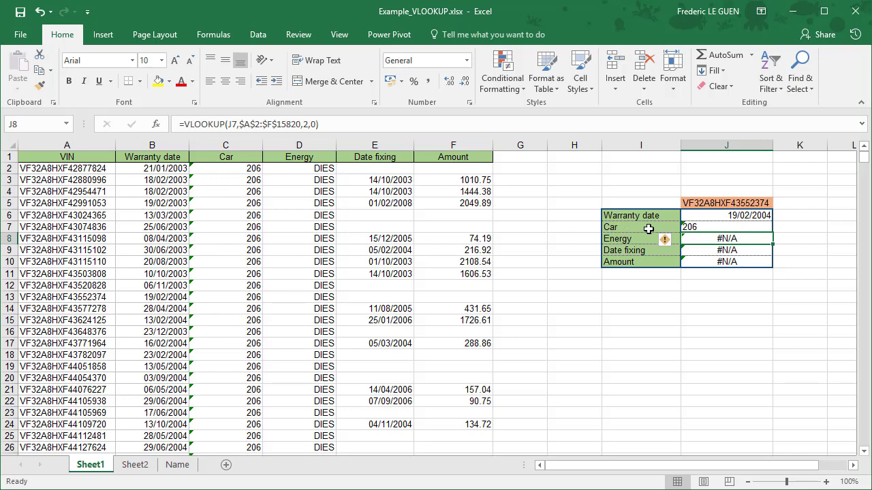
- Point the Energy formula in J8 at J5 with column index 4, returning DIES
{"action": "key", "text": "F2"}
{"action": "left_click_drag", "start_coordinate": [710, 232], "coordinate": [721, 205]}
{"action": "key", "text": "Return"}
{"action": "left_click", "coordinate": [726, 237]}
{"action": "left_click", "coordinate": [307, 125]}
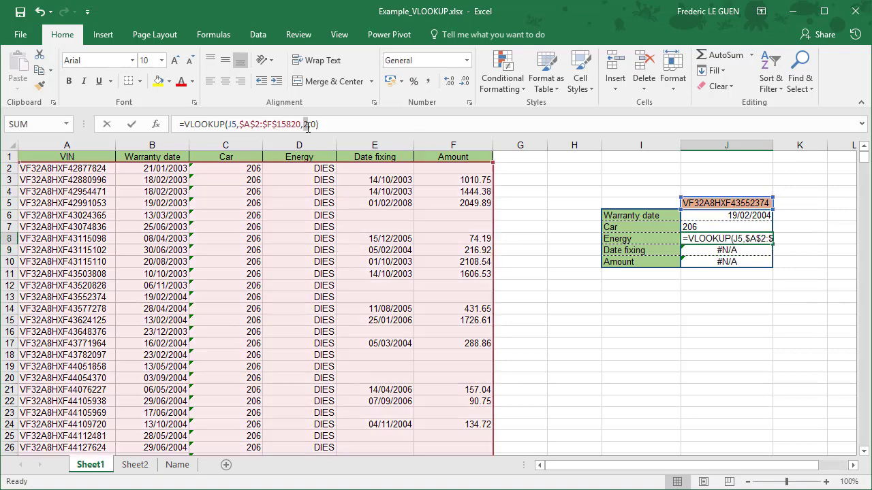
{"action": "double_click", "coordinate": [306, 125]}
{"action": "type", "text": "4"}
{"action": "key", "text": "Return"}
{"action": "key", "text": "F2"}
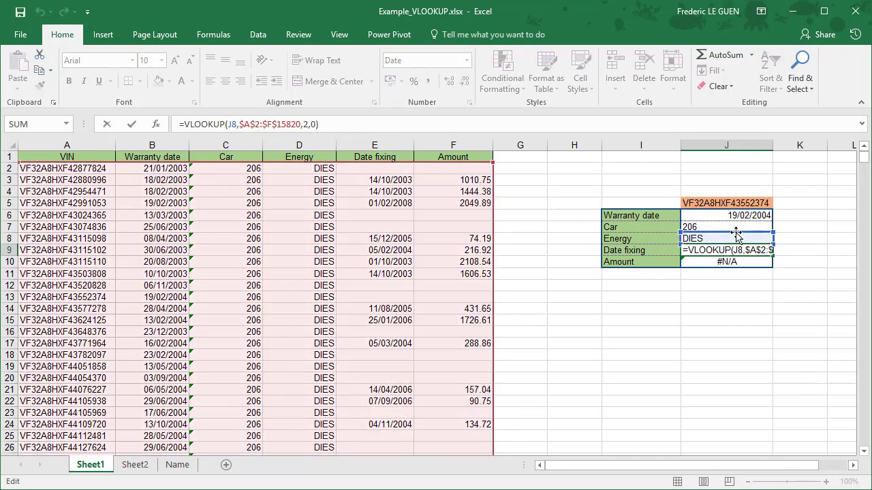
- Point the Date fixing formula in J9 at J5, and start redirecting J10's Amount lookup to J5
{"action": "left_click_drag", "start_coordinate": [736, 235], "coordinate": [738, 204]}
{"action": "key", "text": "Return"}
{"action": "left_click", "coordinate": [748, 250]}
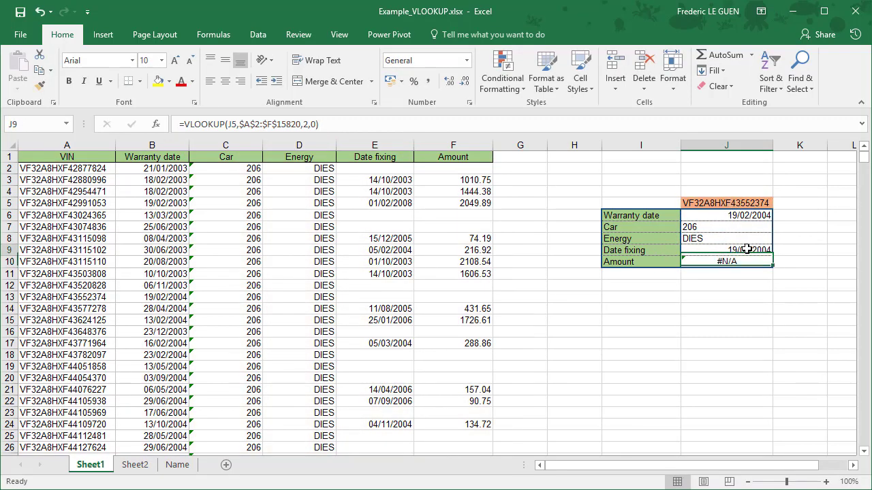
{"action": "left_click", "coordinate": [306, 124]}
{"action": "key", "text": "Return"}
{"action": "key", "text": "F2"}
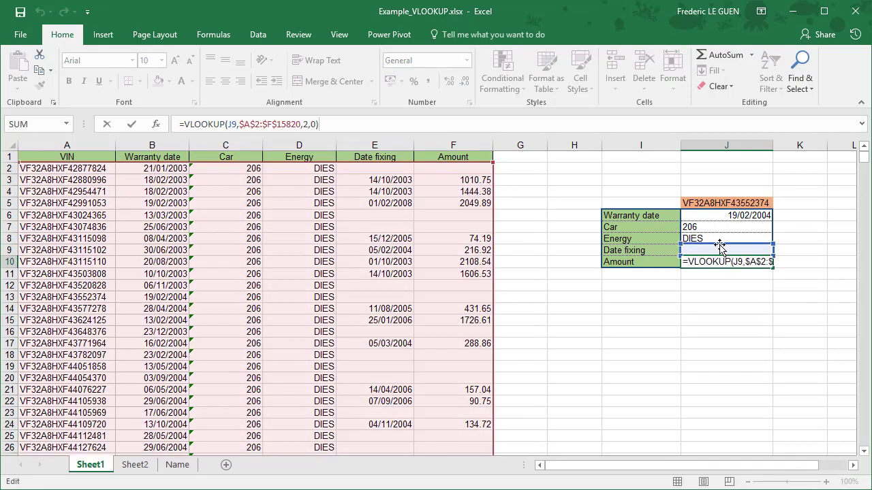
{"action": "left_click_drag", "start_coordinate": [719, 245], "coordinate": [739, 204]}
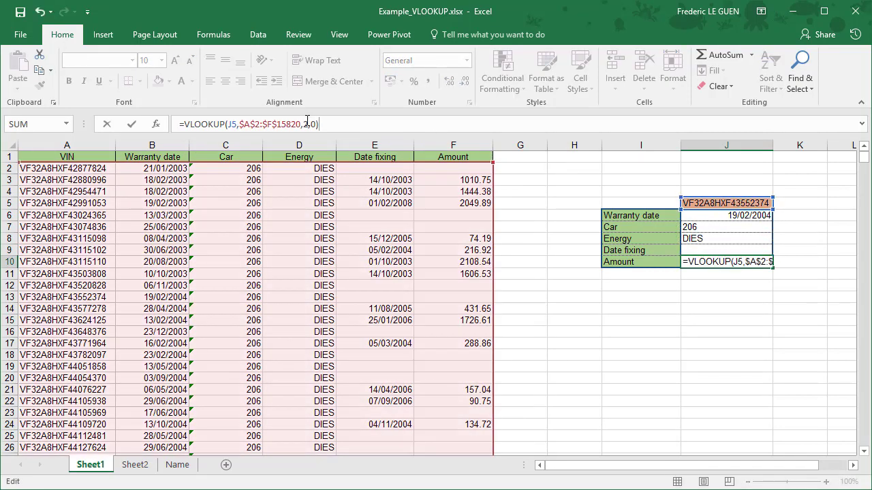
- Set the Amount formula's column index to 6
{"action": "double_click", "coordinate": [306, 124]}
{"action": "type", "text": "6"}
{"action": "key", "text": "Return"}
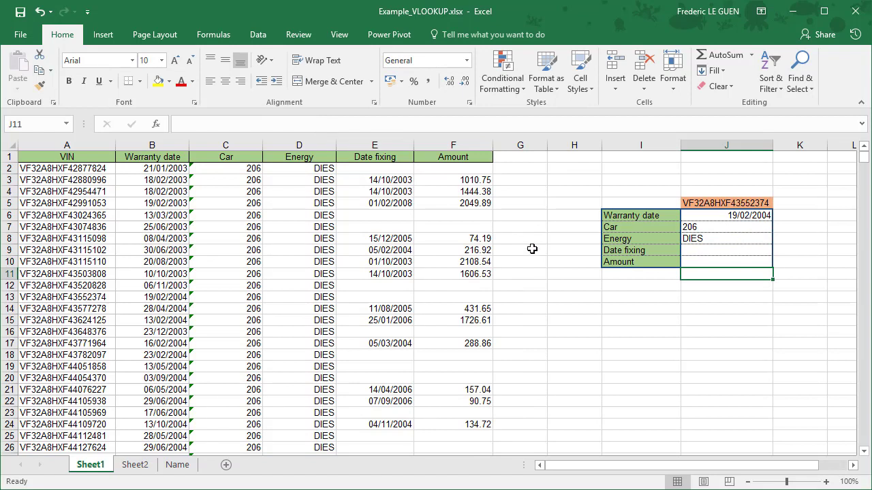
- Paste A9's VIN into J5 as a value, filling all results including 216.92
{"action": "left_click", "coordinate": [75, 250]}
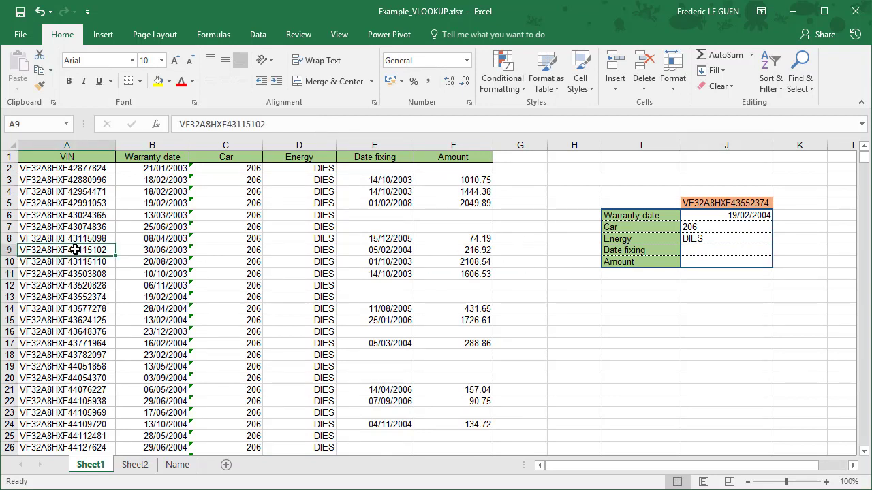
{"action": "key", "text": "ctrl+c"}
{"action": "left_click", "coordinate": [710, 204]}
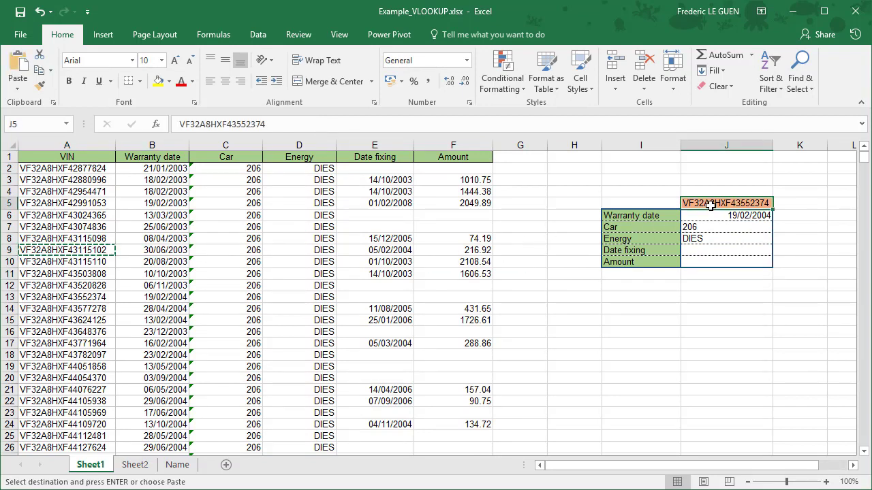
{"action": "key", "text": "ctrl+alt+v"}
{"action": "key", "text": "v"}
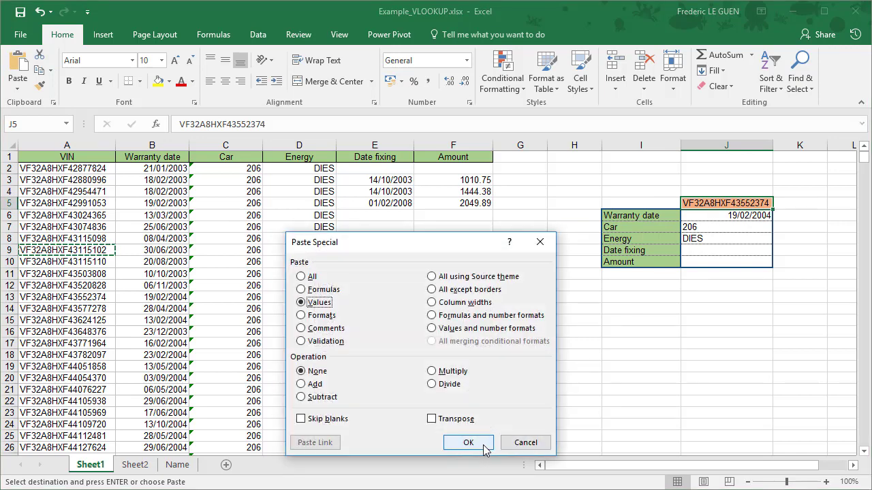
{"action": "left_click", "coordinate": [485, 444]}
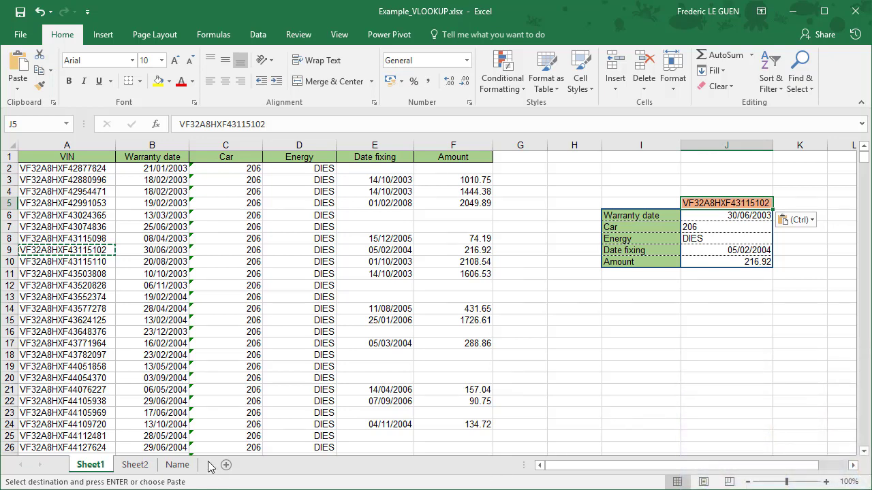
- On Sheet2, enter =VLOOKUP(B2,Sheet1!$A$2:$F$15820,2,0) in C2, returning 31/05/2005
{"action": "left_click", "coordinate": [133, 464]}
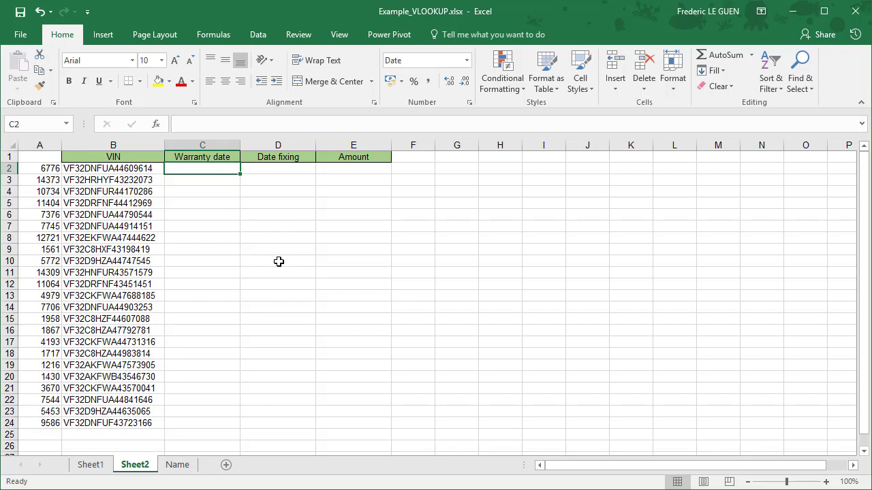
{"action": "type", "text": "=vlo"}
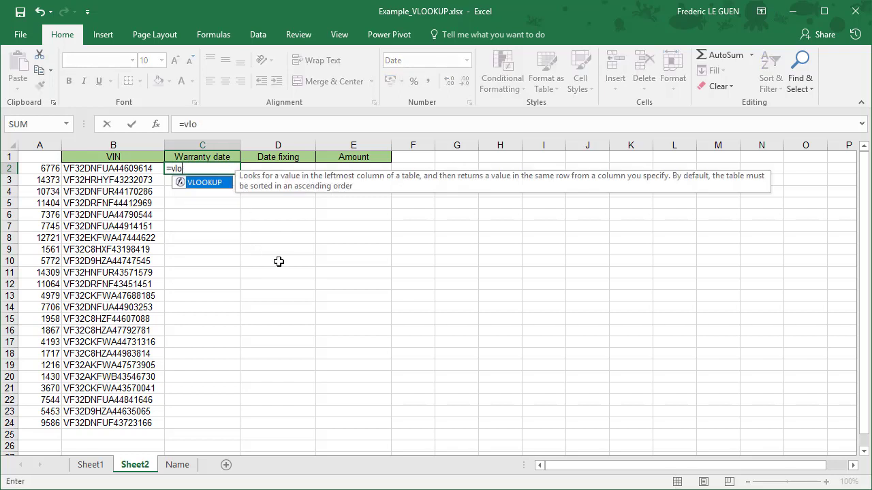
{"action": "key", "text": "Tab"}
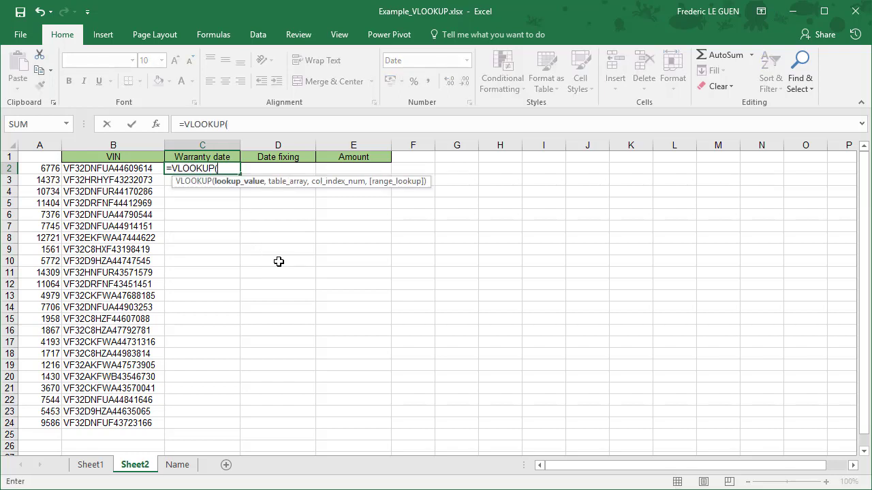
{"action": "left_click", "coordinate": [135, 168]}
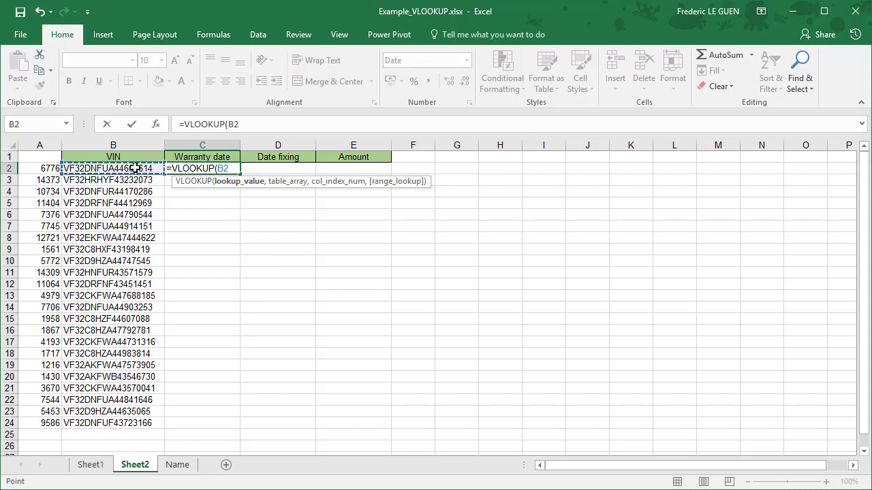
{"action": "type", "text": ","}
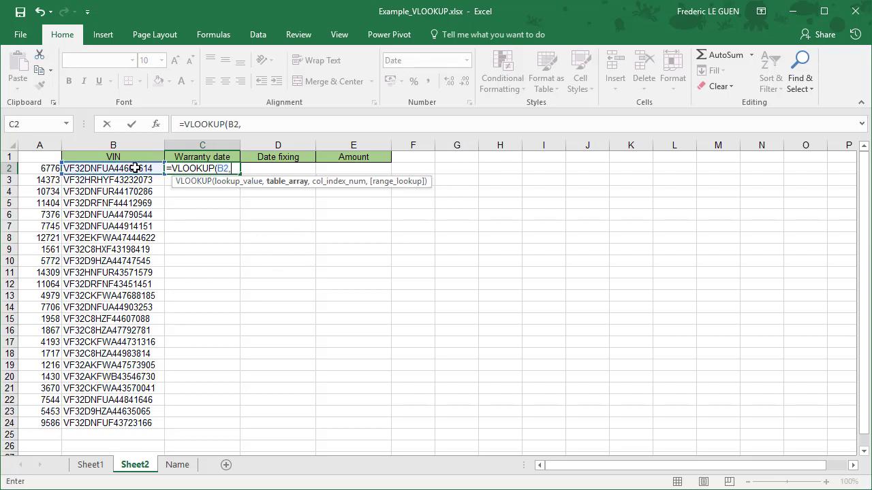
{"action": "left_click", "coordinate": [95, 467]}
{"action": "left_click", "coordinate": [60, 168]}
{"action": "key", "text": "ctrl+shift+Down"}
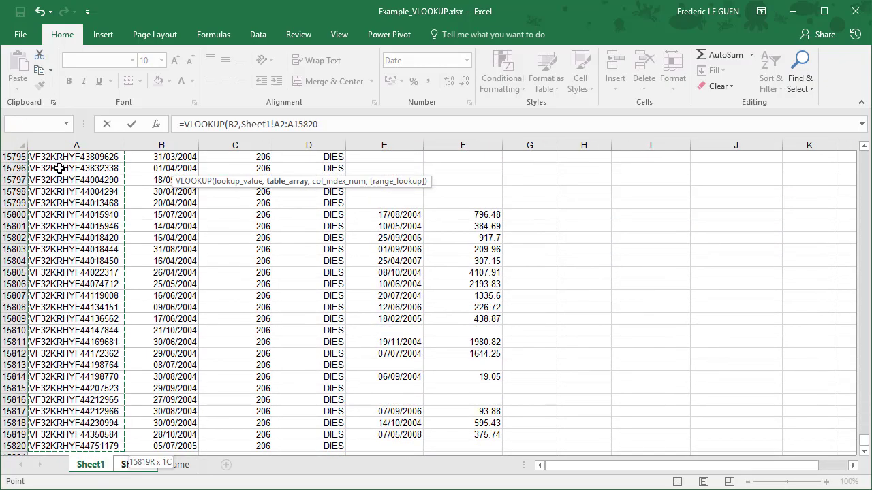
{"action": "key", "text": "ctrl+shift+Right"}
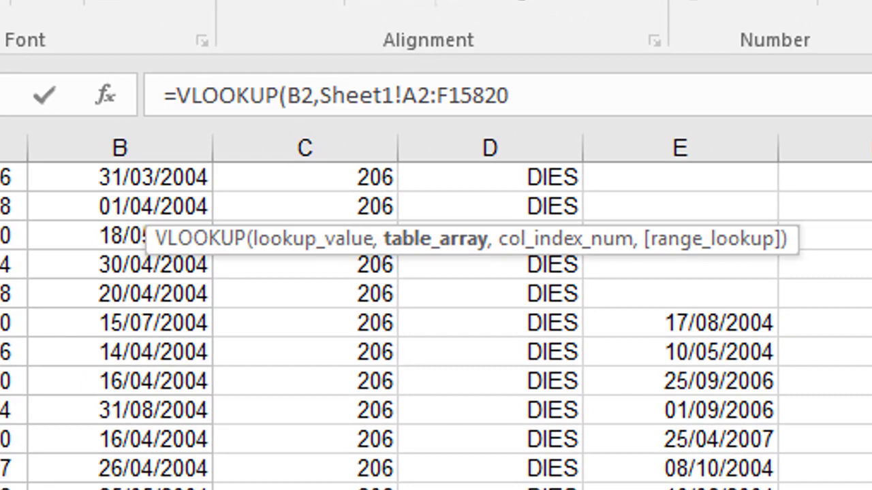
{"action": "key", "text": "F4"}
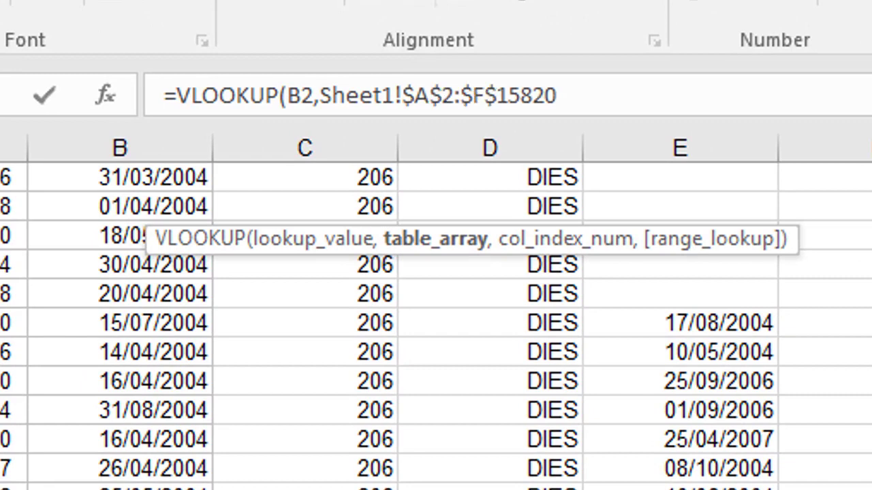
{"action": "type", "text": ","}
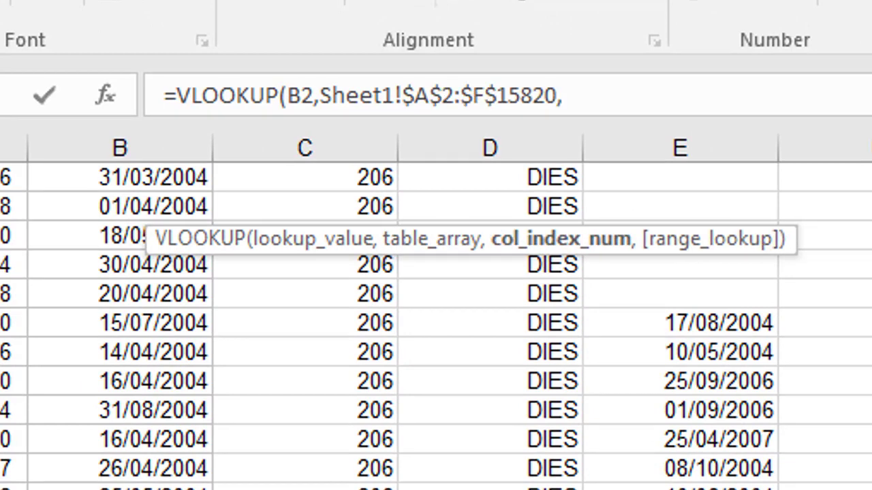
{"action": "type", "text": "2,0"}
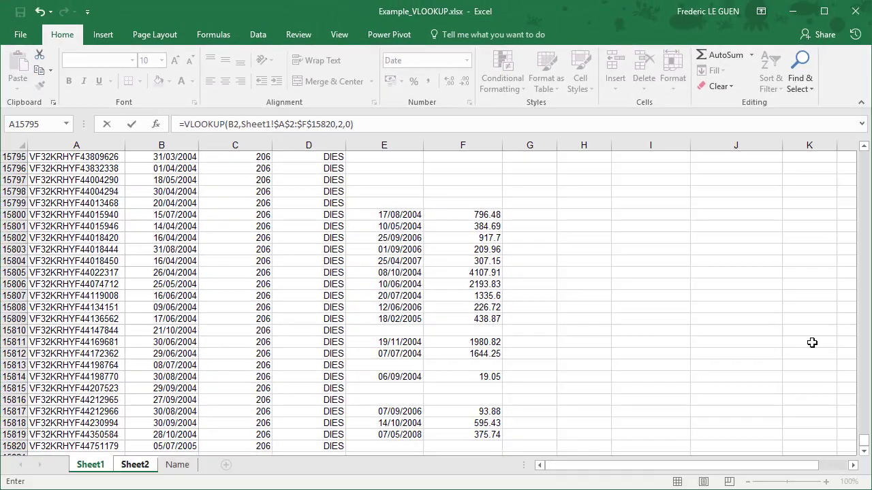
{"action": "key", "text": "Return"}
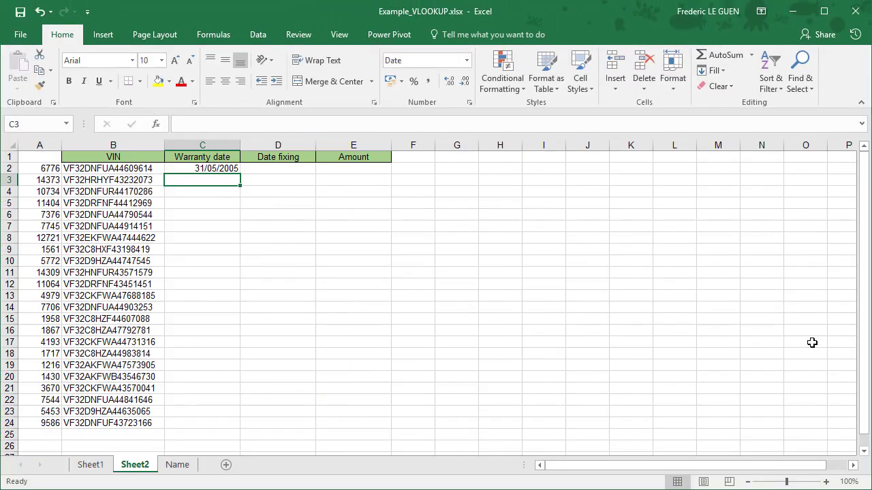
- Change the lookup reference in C2's formula from B2 to $B2
{"action": "left_click", "coordinate": [194, 171]}
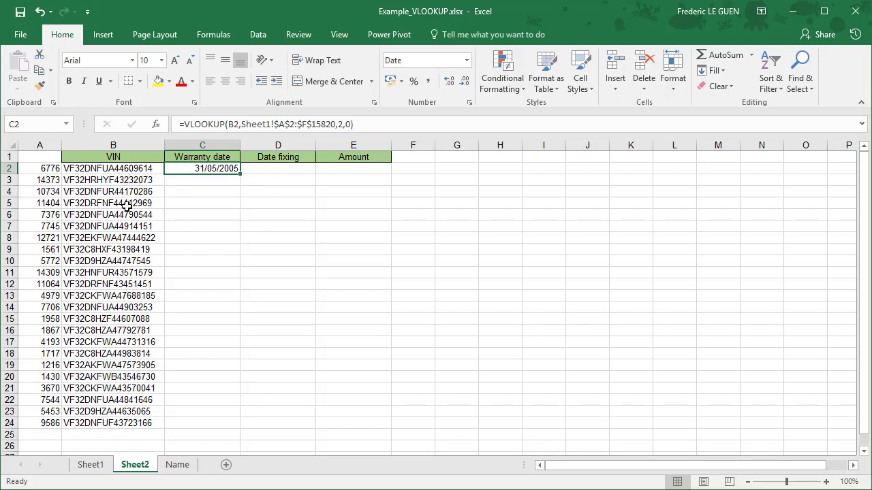
{"action": "left_click", "coordinate": [231, 127]}
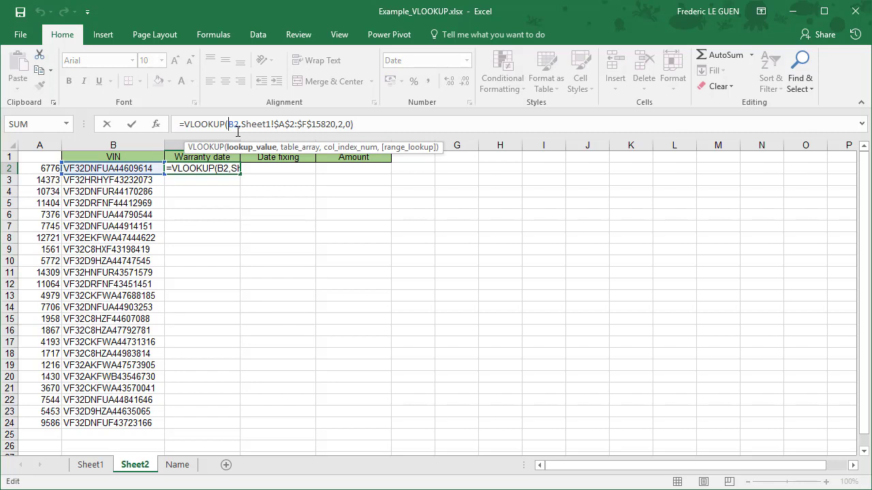
{"action": "key", "text": "F4"}
{"action": "key", "text": "F4"}
{"action": "key", "text": "F4"}
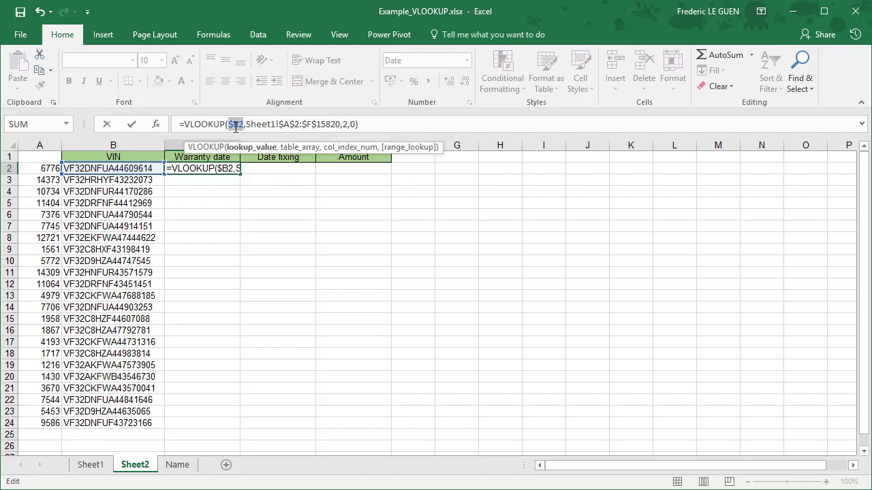
{"action": "key", "text": "Return"}
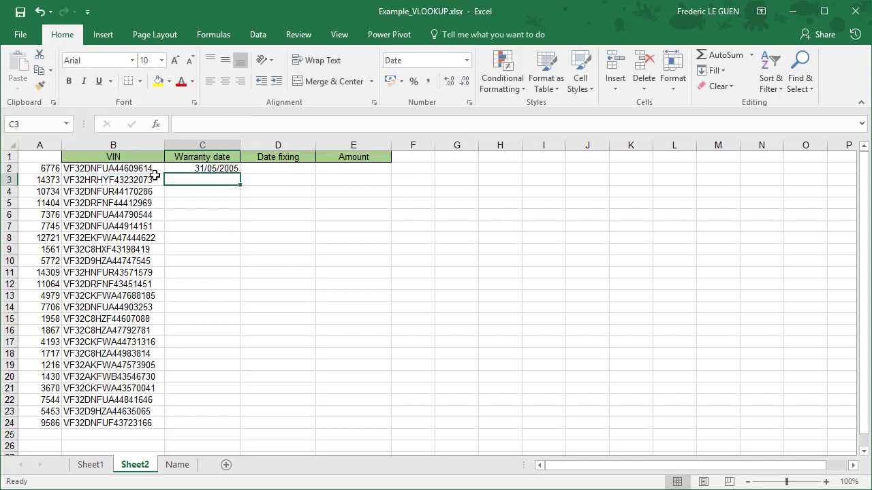
- Copy C2's formula across C2:E24 for the Warranty date, Date fixing and Amount columns
{"action": "left_click", "coordinate": [209, 169]}
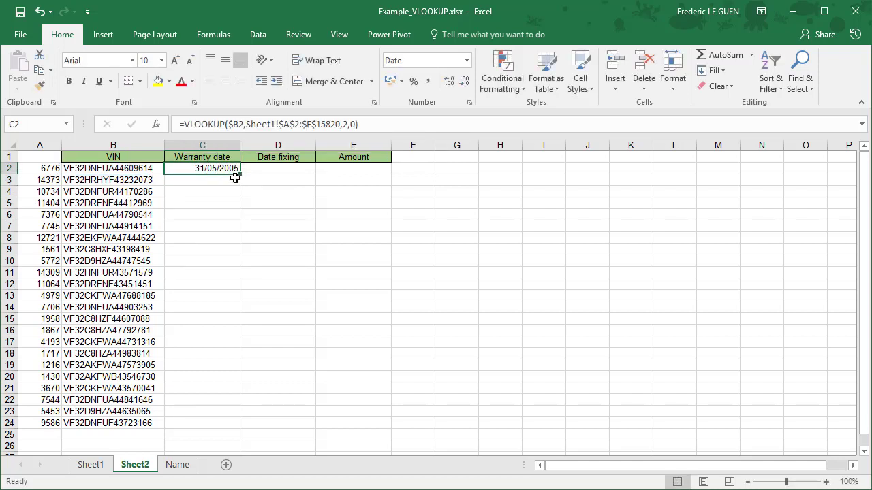
{"action": "key", "text": "ctrl+c"}
{"action": "left_click_drag", "start_coordinate": [221, 170], "coordinate": [367, 419]}
{"action": "key", "text": "Return"}
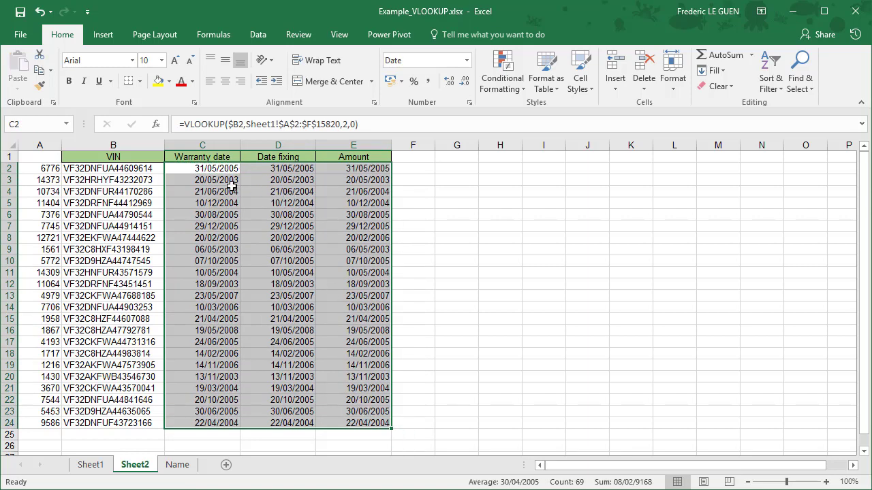
- Change D2's VLOOKUP column index to 5 and fill Date fixing down to row 24
{"action": "left_click", "coordinate": [275, 170]}
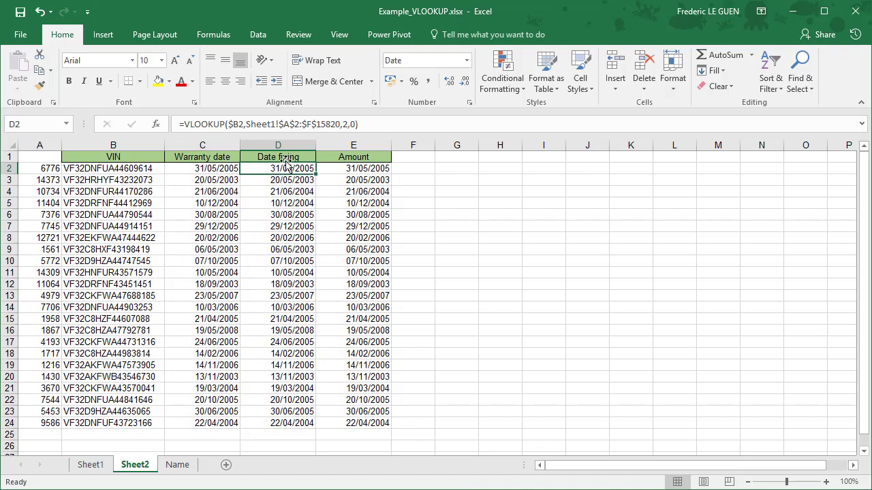
{"action": "left_click", "coordinate": [347, 124]}
{"action": "double_click", "coordinate": [346, 124]}
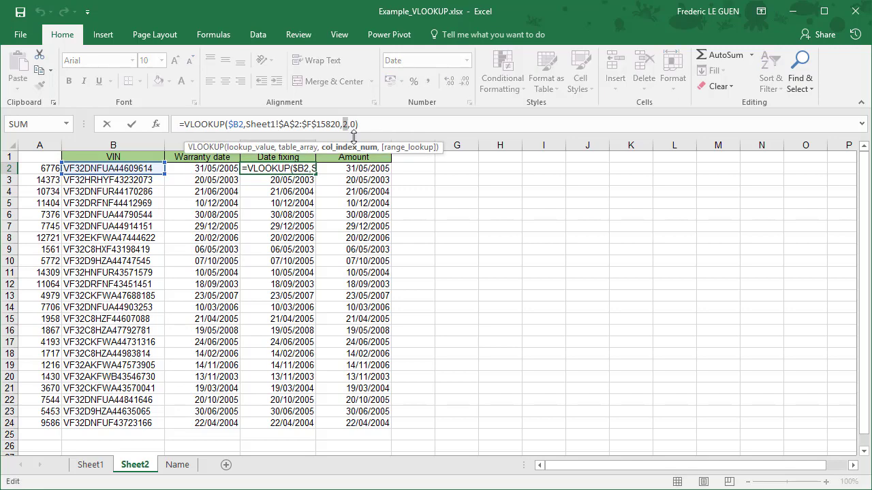
{"action": "type", "text": "5"}
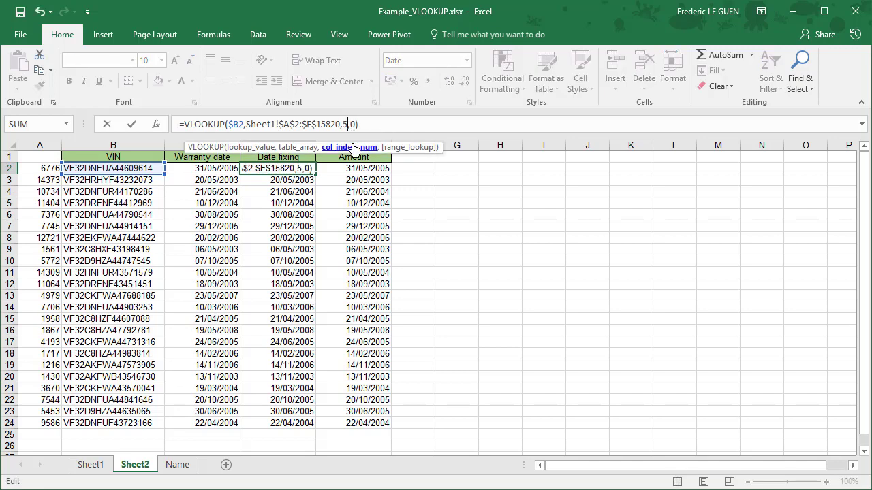
{"action": "key", "text": "ctrl+Return"}
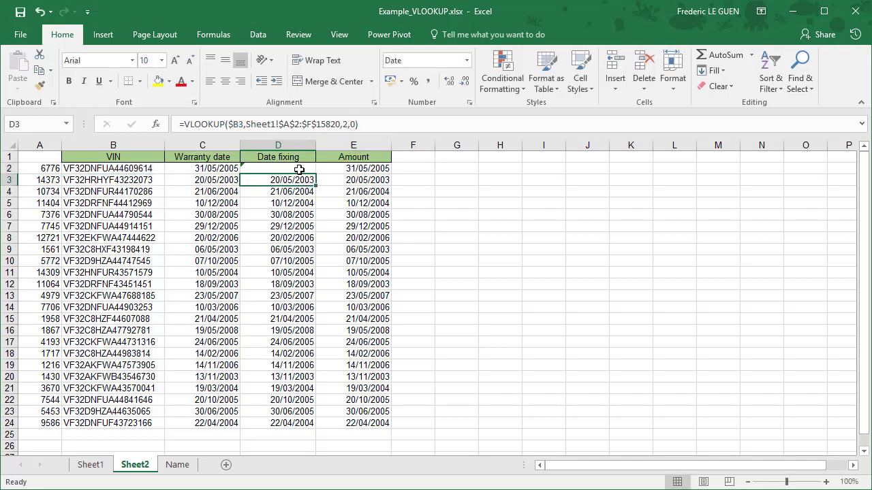
{"action": "left_click_drag", "start_coordinate": [315, 175], "coordinate": [330, 428]}
- Change E2's VLOOKUP column index to 6 and fill Amount down to row 24
{"action": "left_click", "coordinate": [365, 168]}
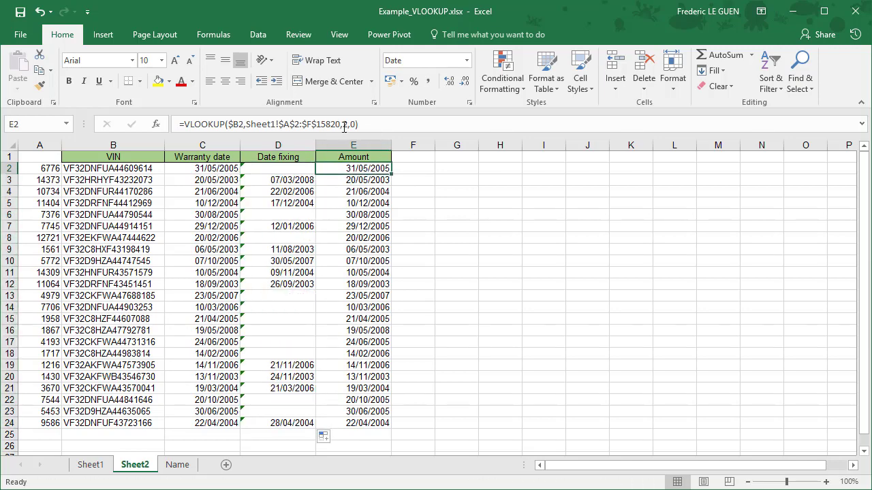
{"action": "left_click", "coordinate": [347, 125]}
{"action": "key", "text": "BackSpace"}
{"action": "type", "text": "6"}
{"action": "key", "text": "Return"}
{"action": "left_click", "coordinate": [343, 168]}
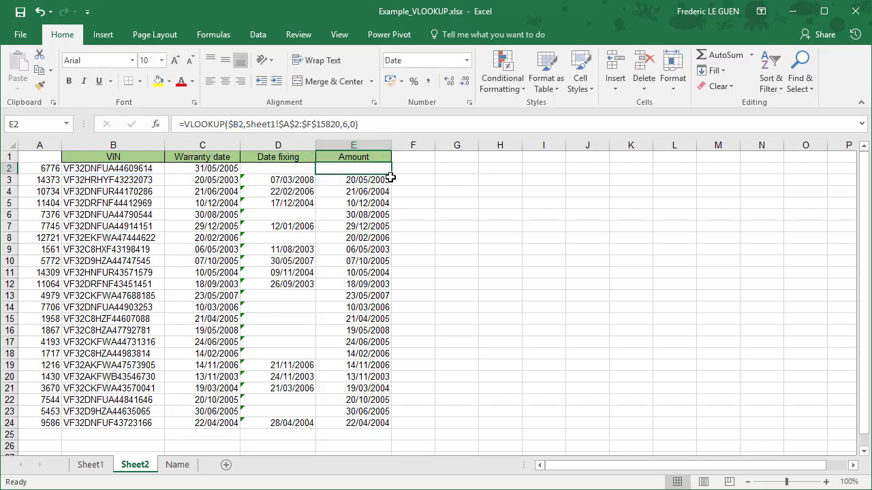
{"action": "left_click_drag", "start_coordinate": [390, 175], "coordinate": [390, 427]}
- Check Sheet1's source columns, then go to the Name sheet
{"action": "left_click", "coordinate": [104, 470]}
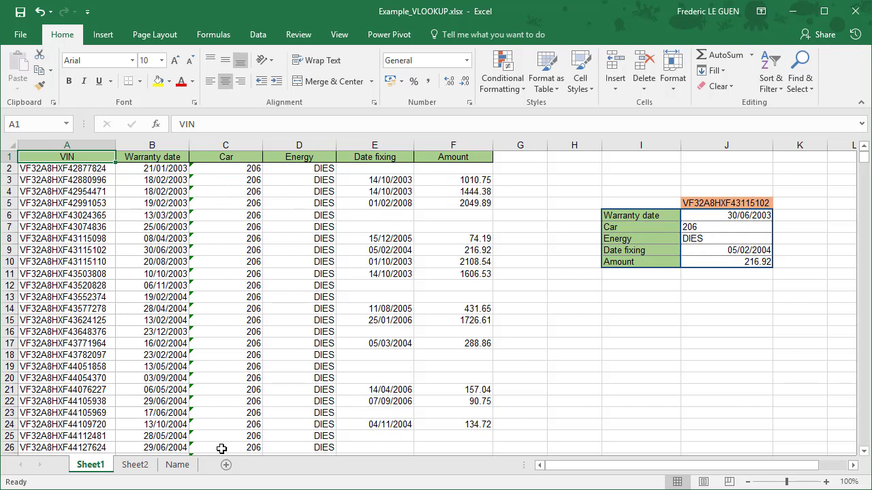
{"action": "left_click", "coordinate": [129, 466]}
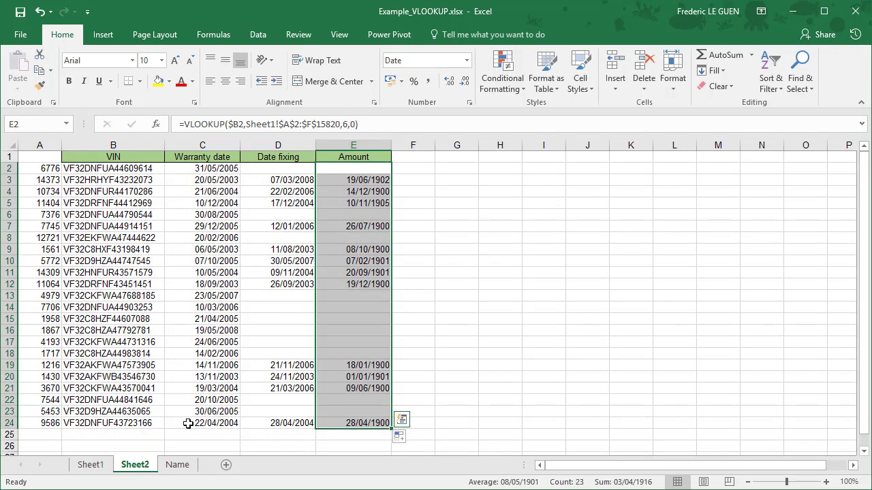
{"action": "left_click", "coordinate": [176, 466]}
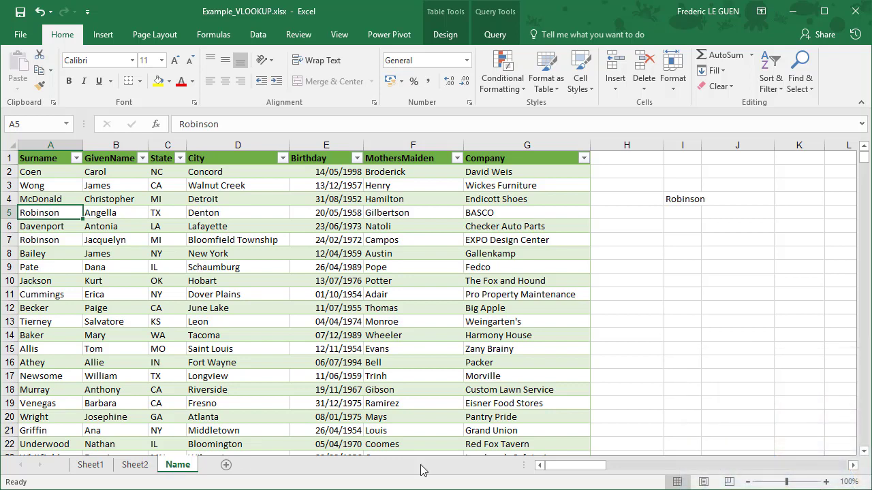
- Enter =VLOOKUP(I4,Employee_Name,7,0) in I5 so it returns BASCO for surname Robinson
{"action": "left_click", "coordinate": [686, 210]}
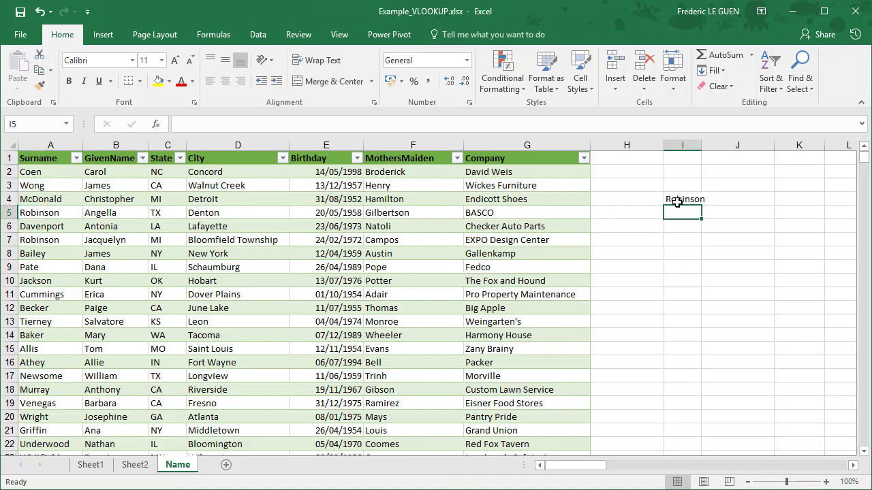
{"action": "type", "text": "=vl"}
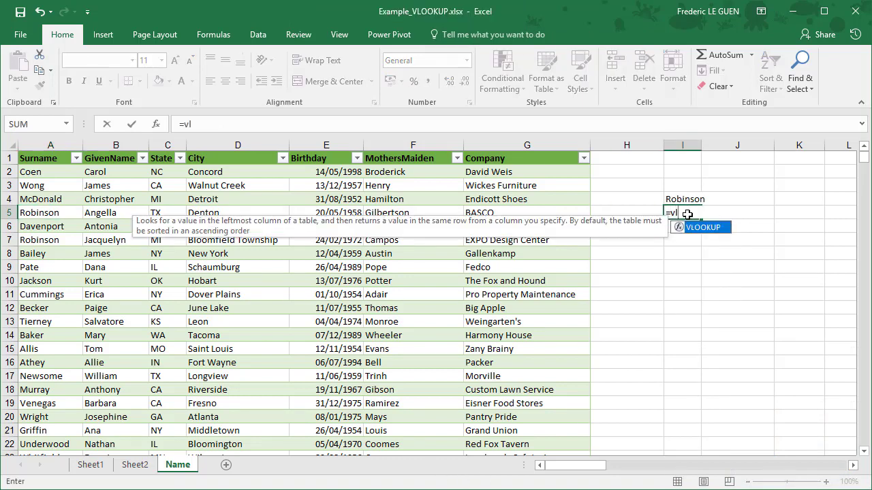
{"action": "key", "text": "Tab"}
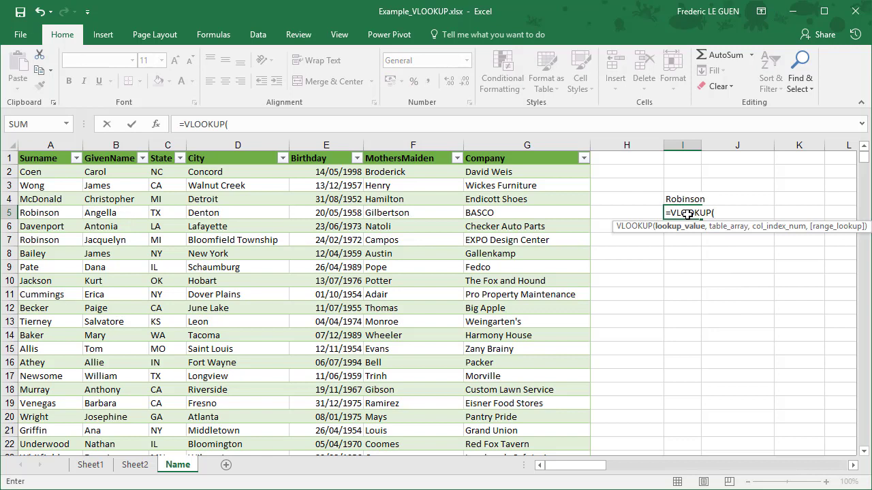
{"action": "left_click", "coordinate": [683, 199]}
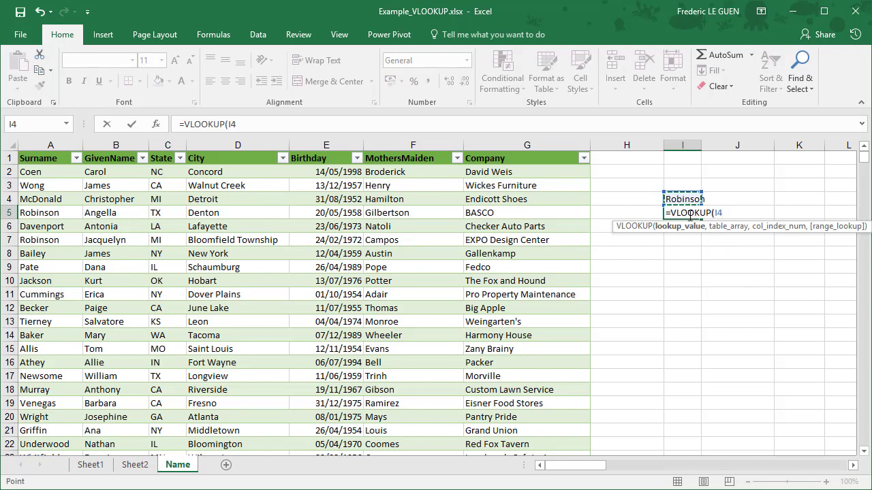
{"action": "type", "text": ","}
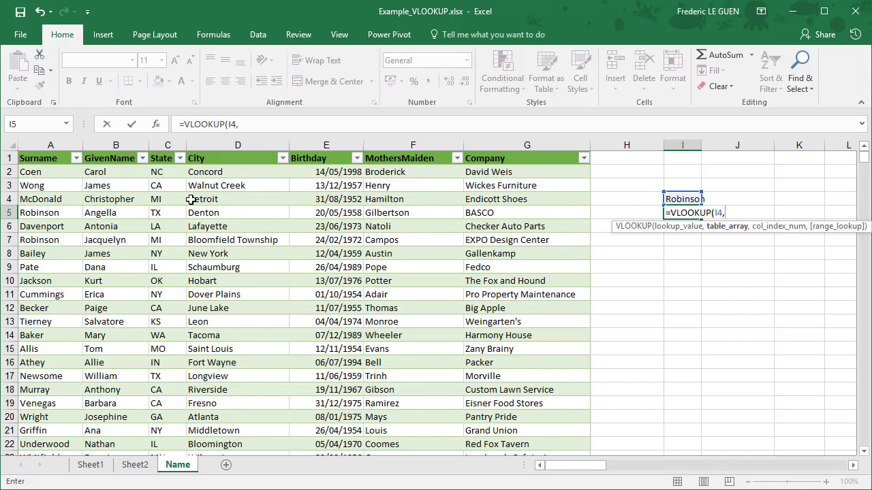
{"action": "left_click", "coordinate": [17, 145]}
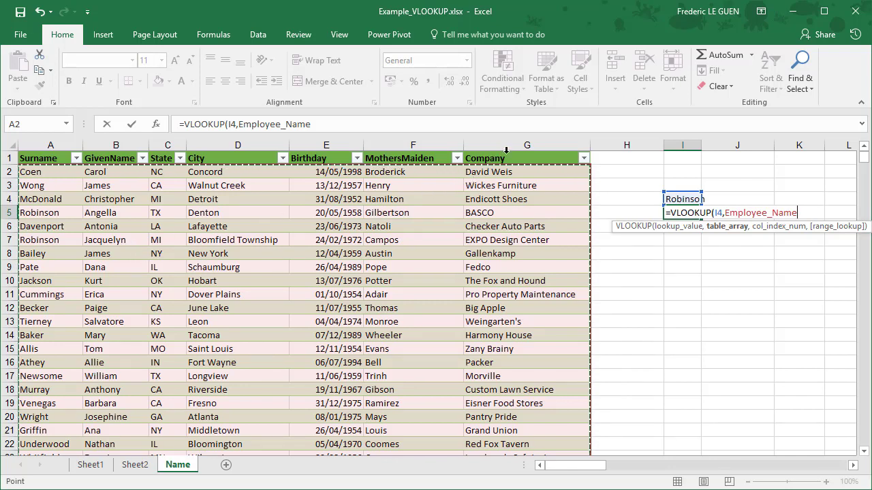
{"action": "type", "text": ",7"}
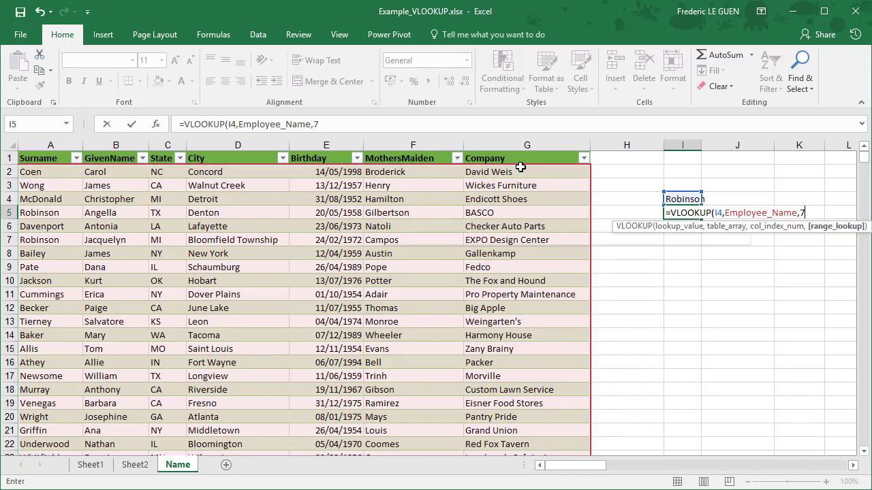
{"action": "type", "text": ","}
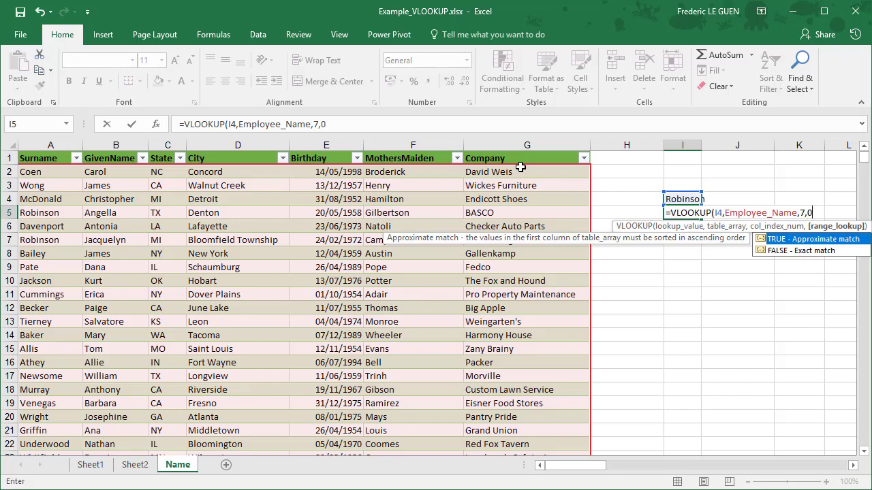
{"action": "type", "text": "0)"}
{"action": "key", "text": "Return"}
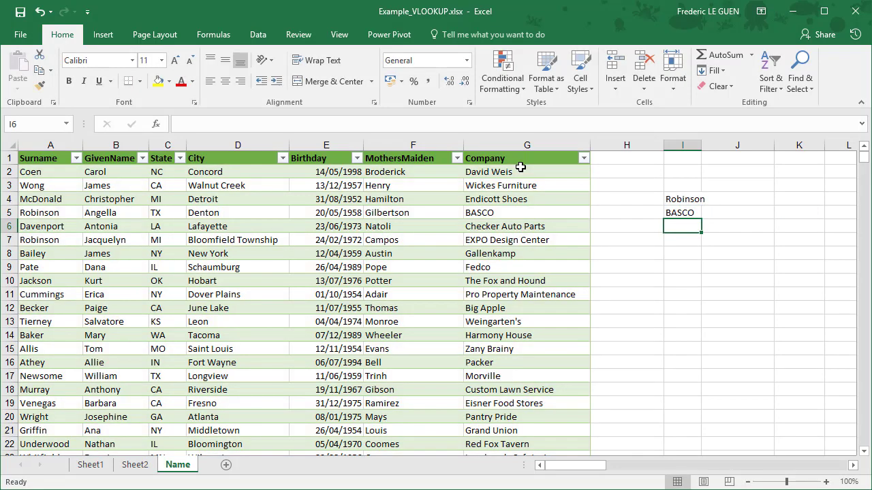
{"action": "left_click", "coordinate": [683, 214]}
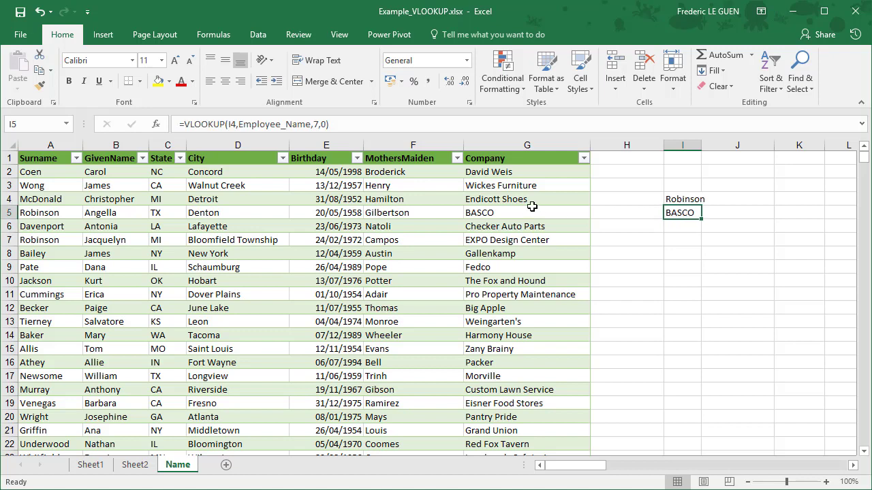